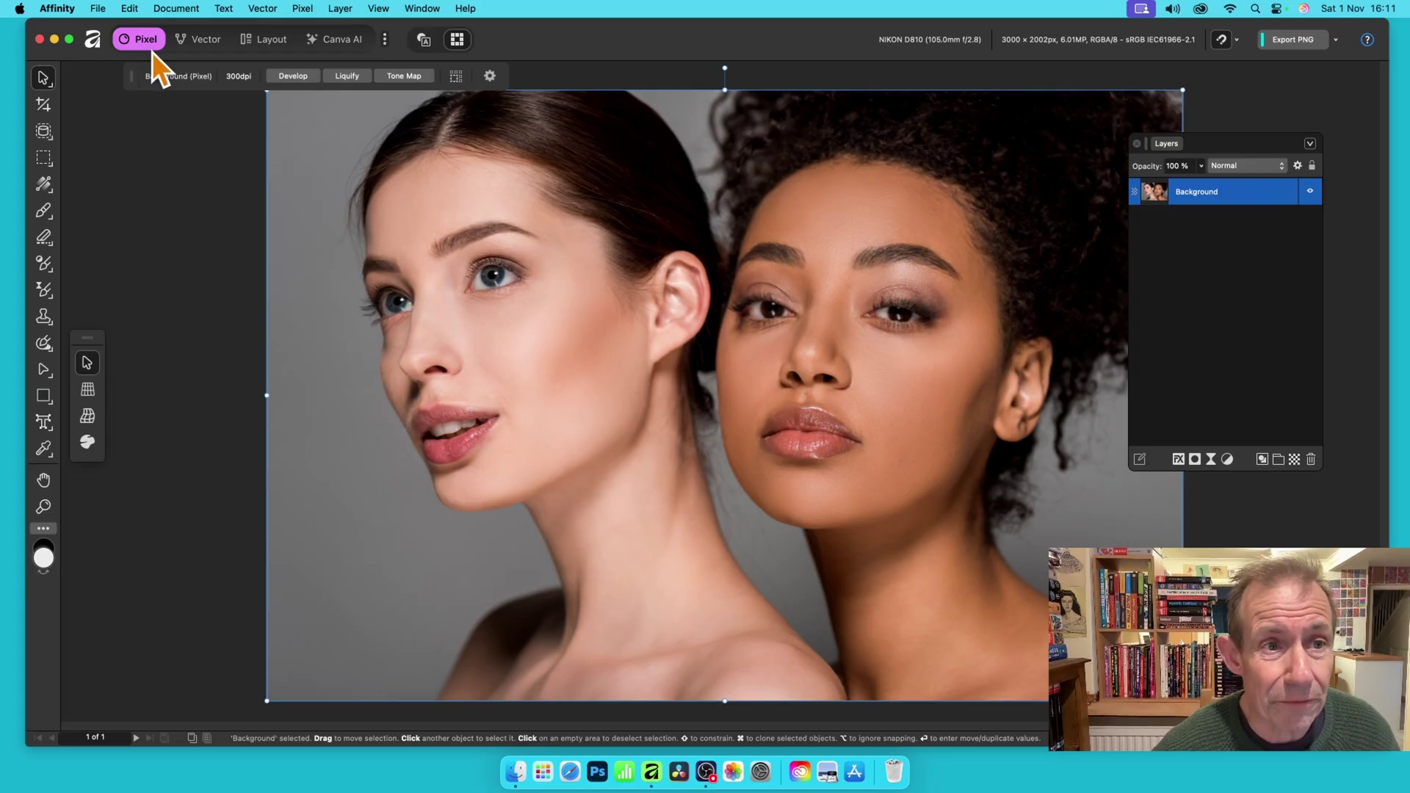
Add a Live Glitch filter layer from Pixel > New Live Filter Layer > Distort > Glitch
left_click(311, 7)
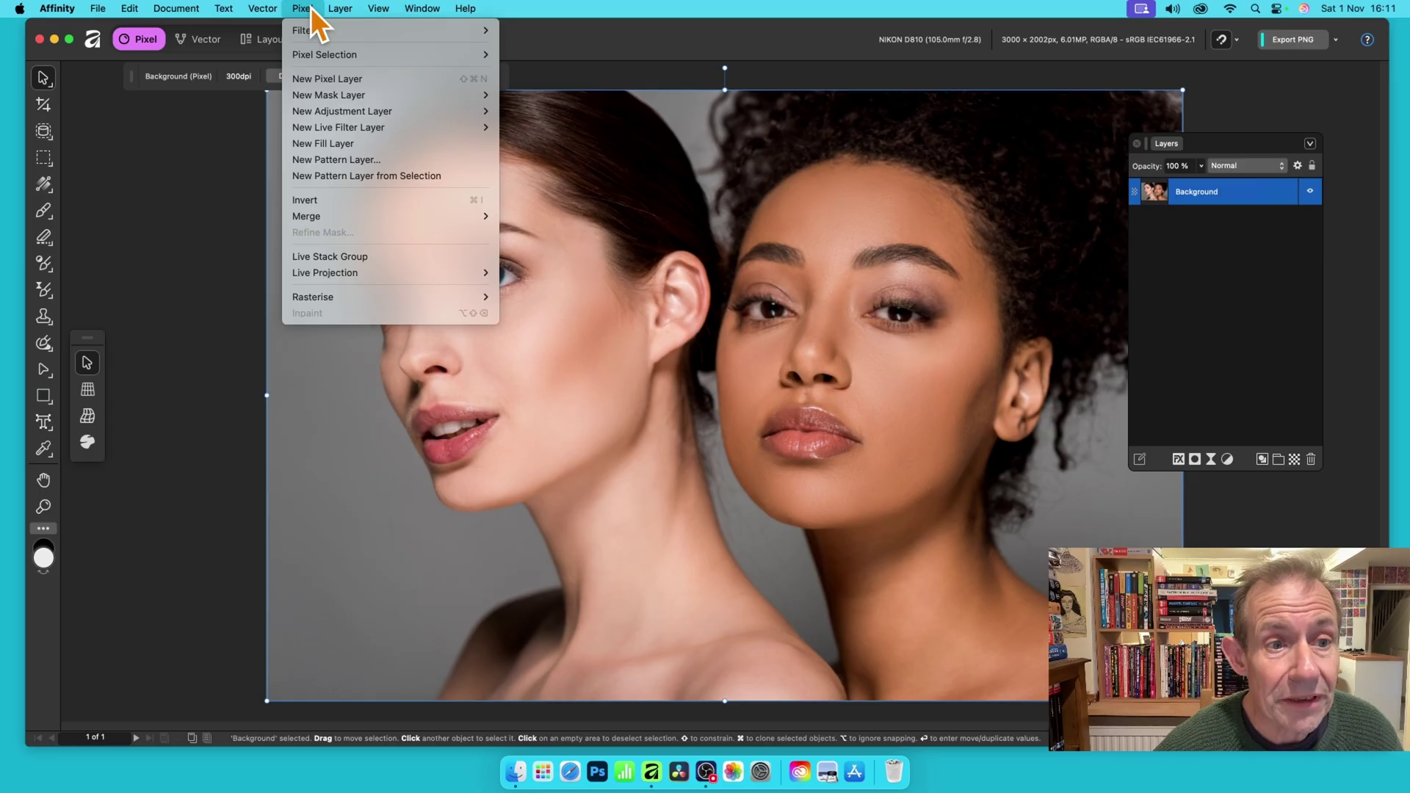
mouse_move(323, 129)
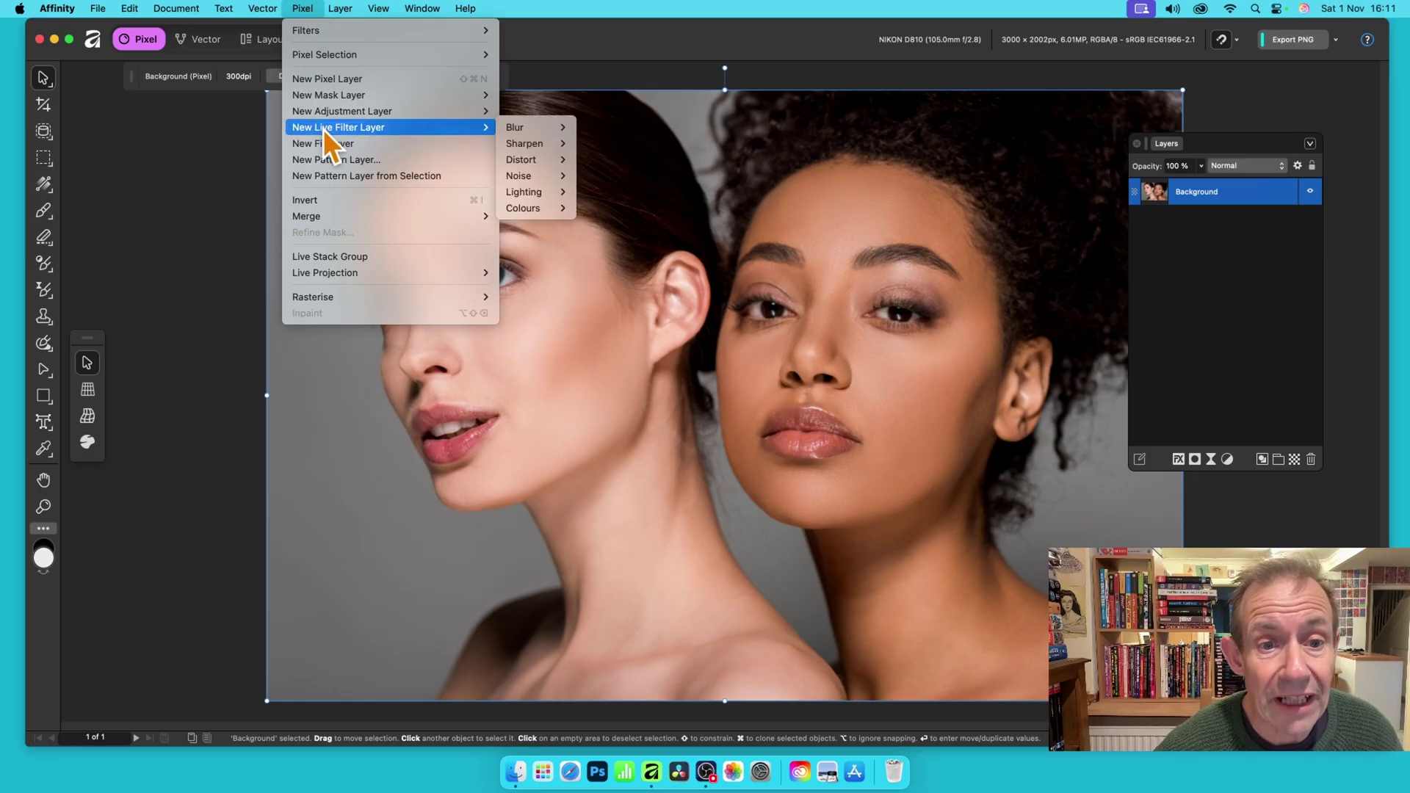
mouse_move(533, 166)
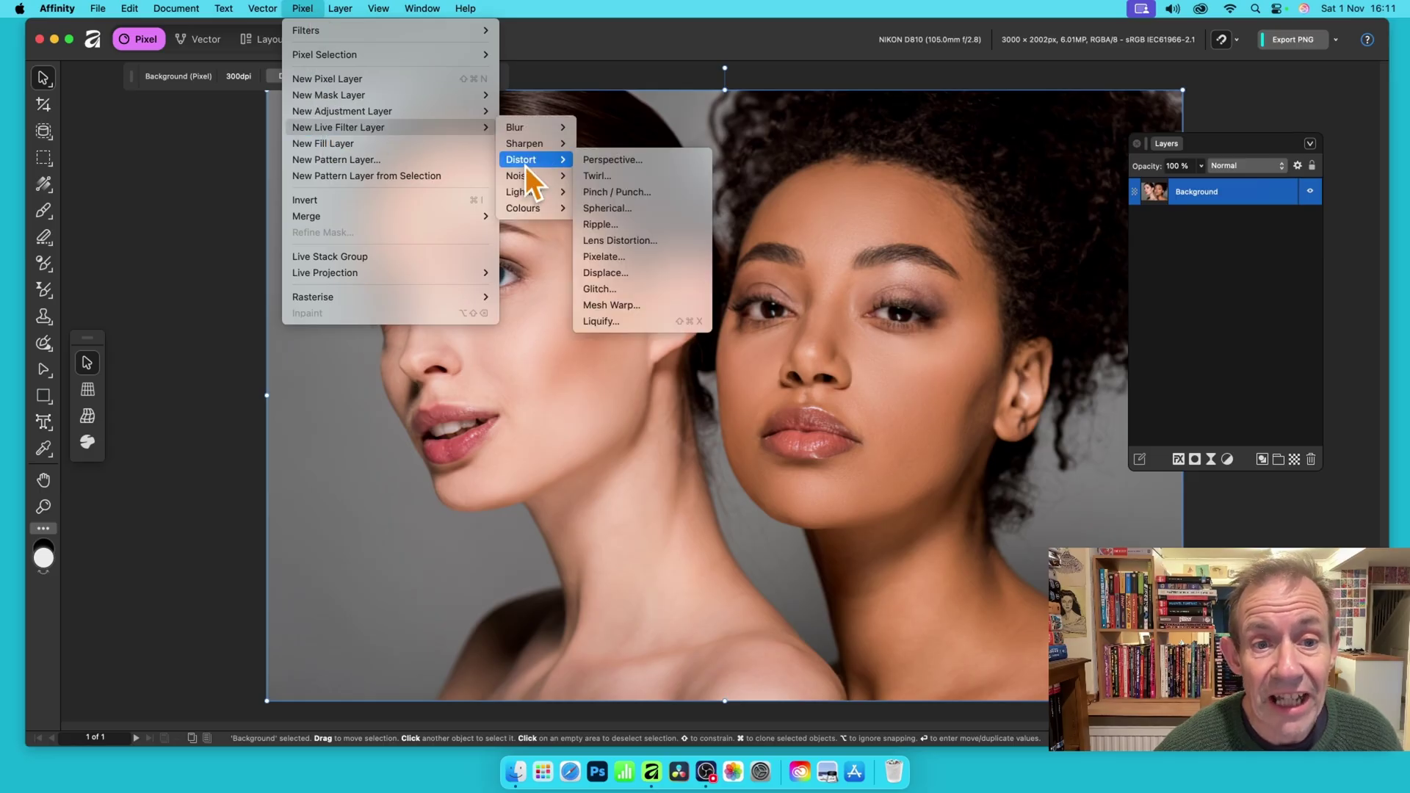
left_click(638, 291)
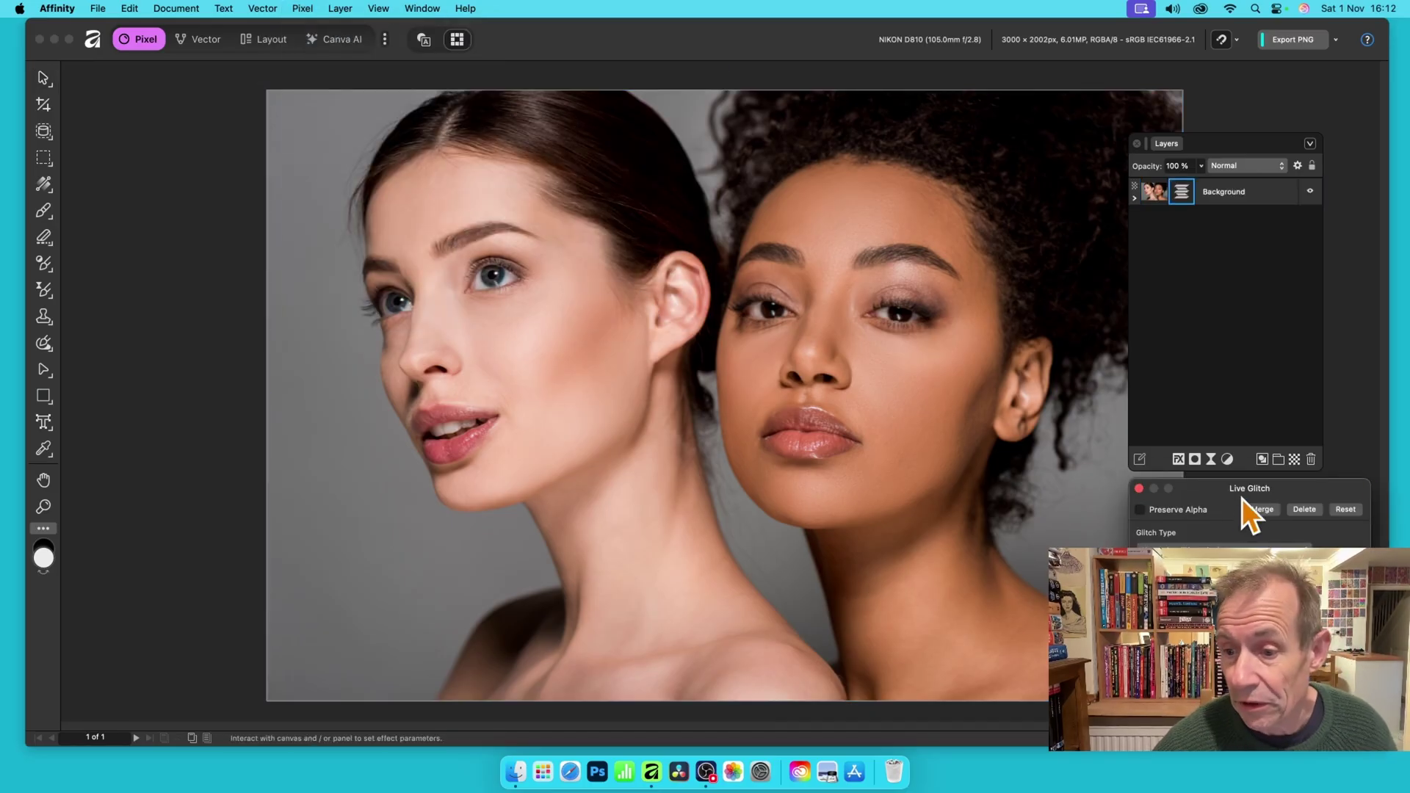
Set the Live Glitch type to Shred with 83% horizontal and 29% vertical strength
left_click_drag(1242, 497, 624, 170)
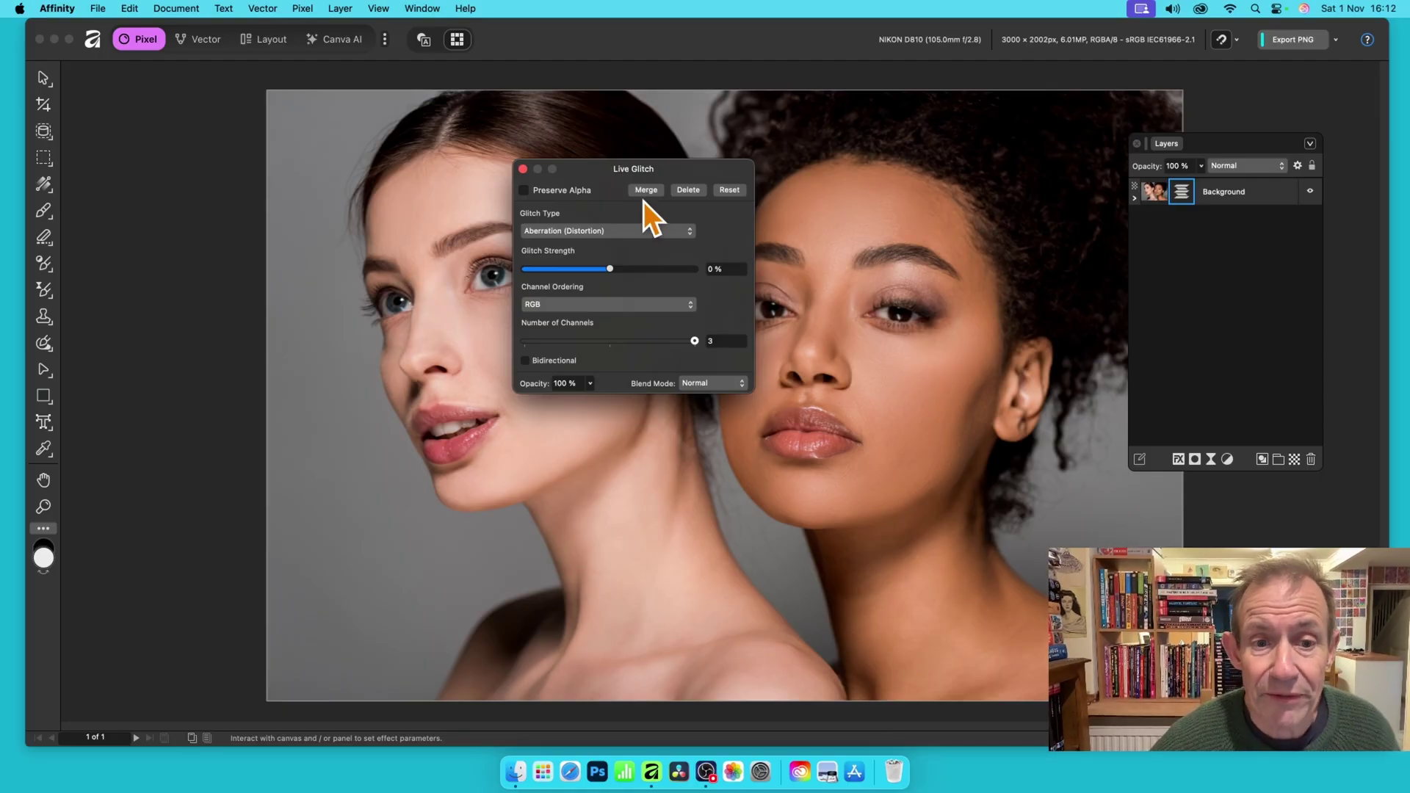
left_click(636, 232)
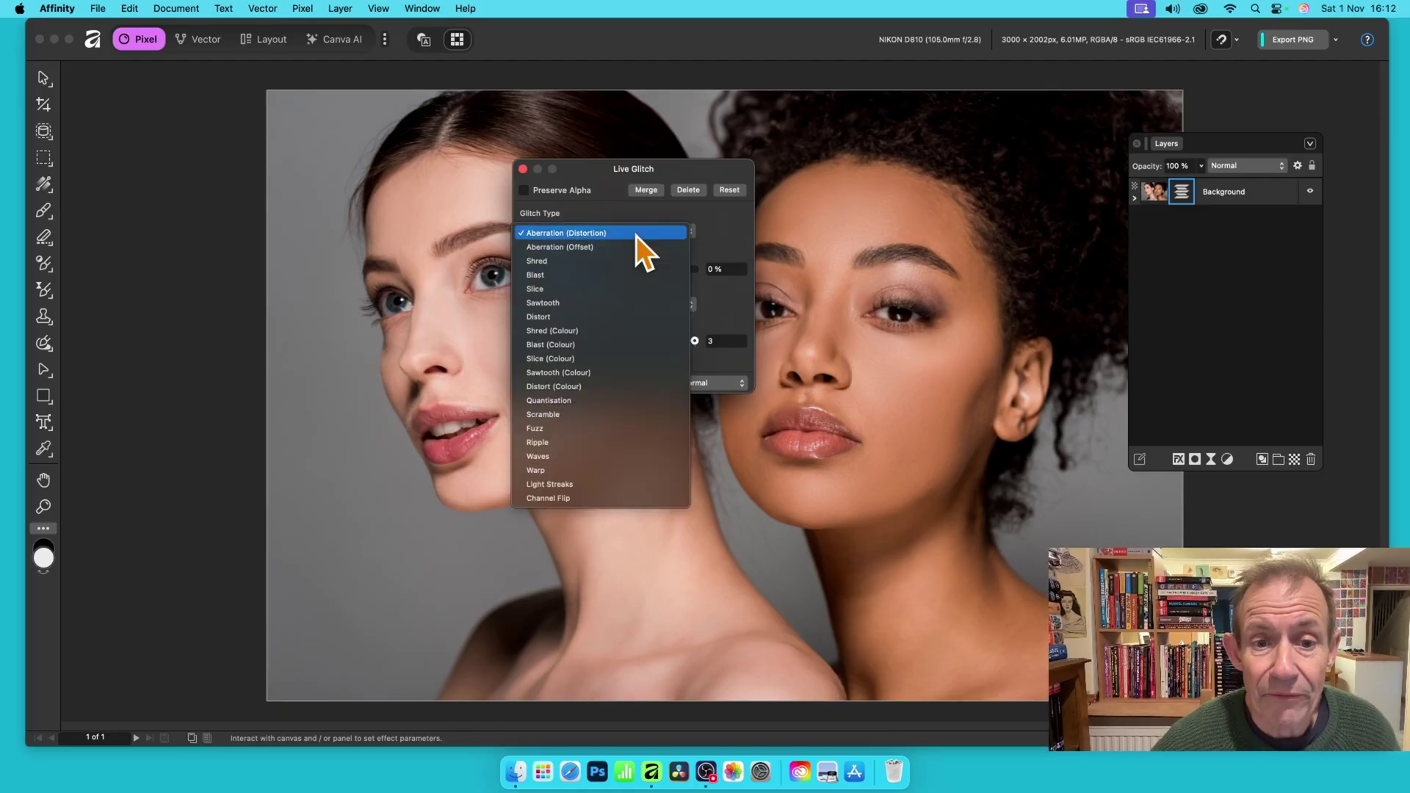
left_click(587, 266)
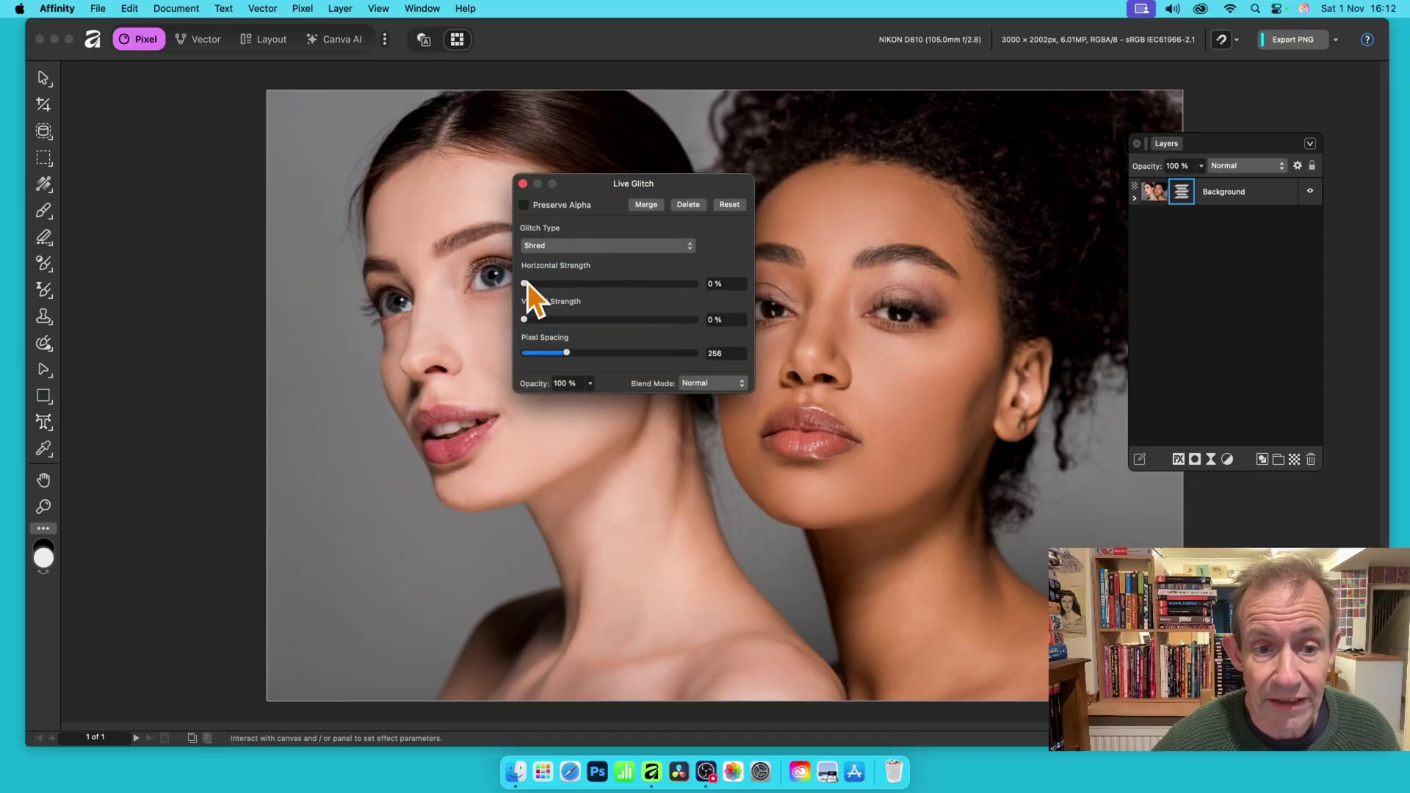
left_click_drag(528, 283, 667, 285)
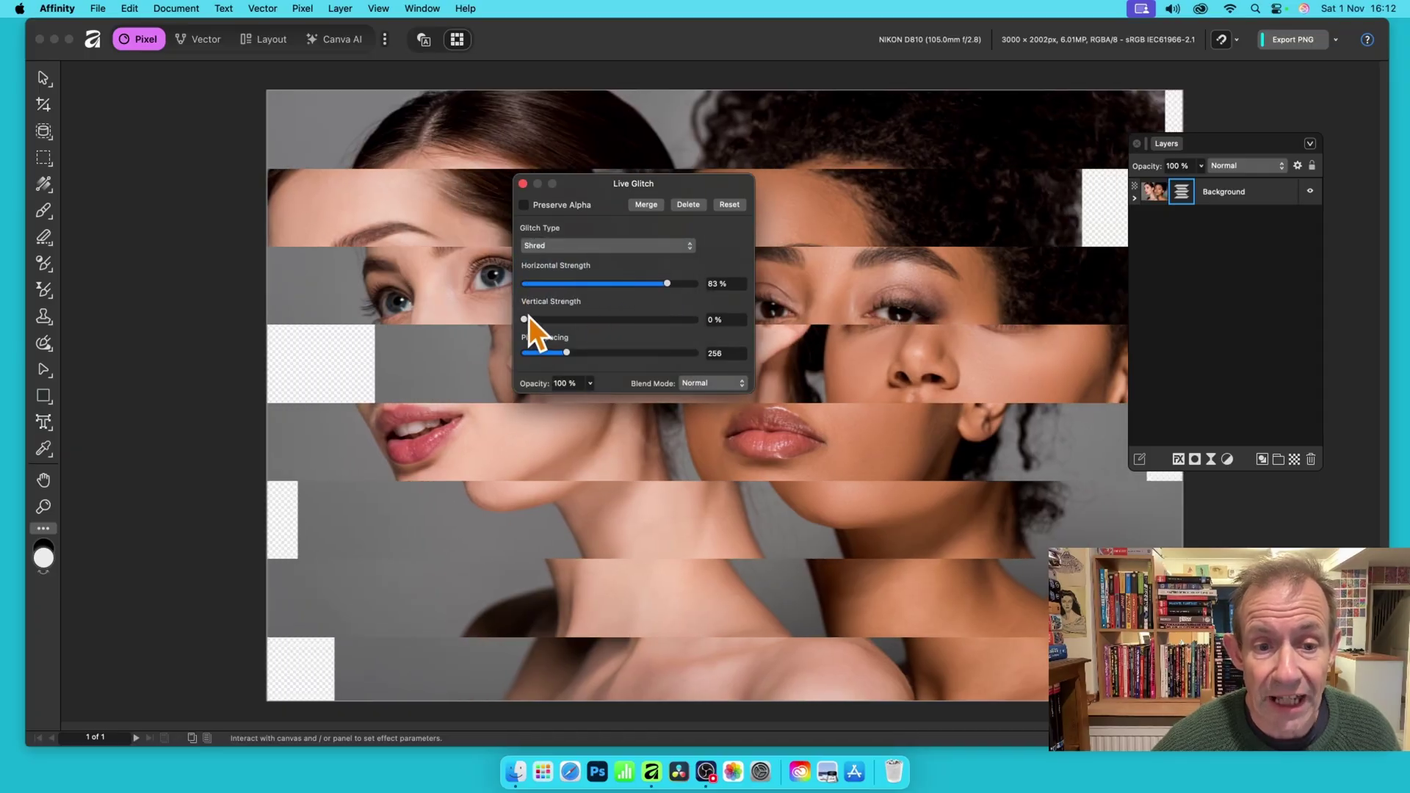
left_click_drag(525, 319, 576, 320)
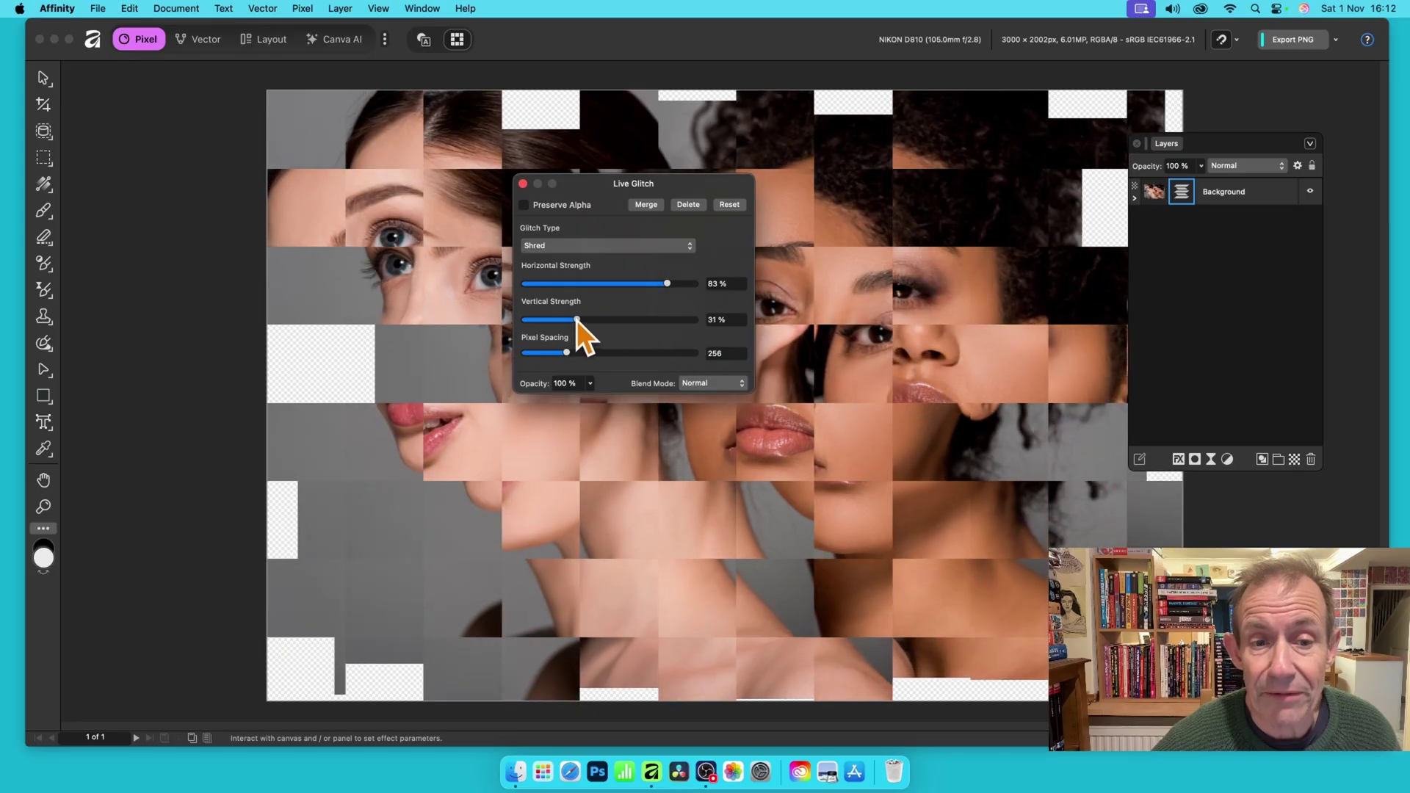
Use Aberration (Distortion) at 100% strength, repositioning the colour fringing onto the left face
left_click(597, 248)
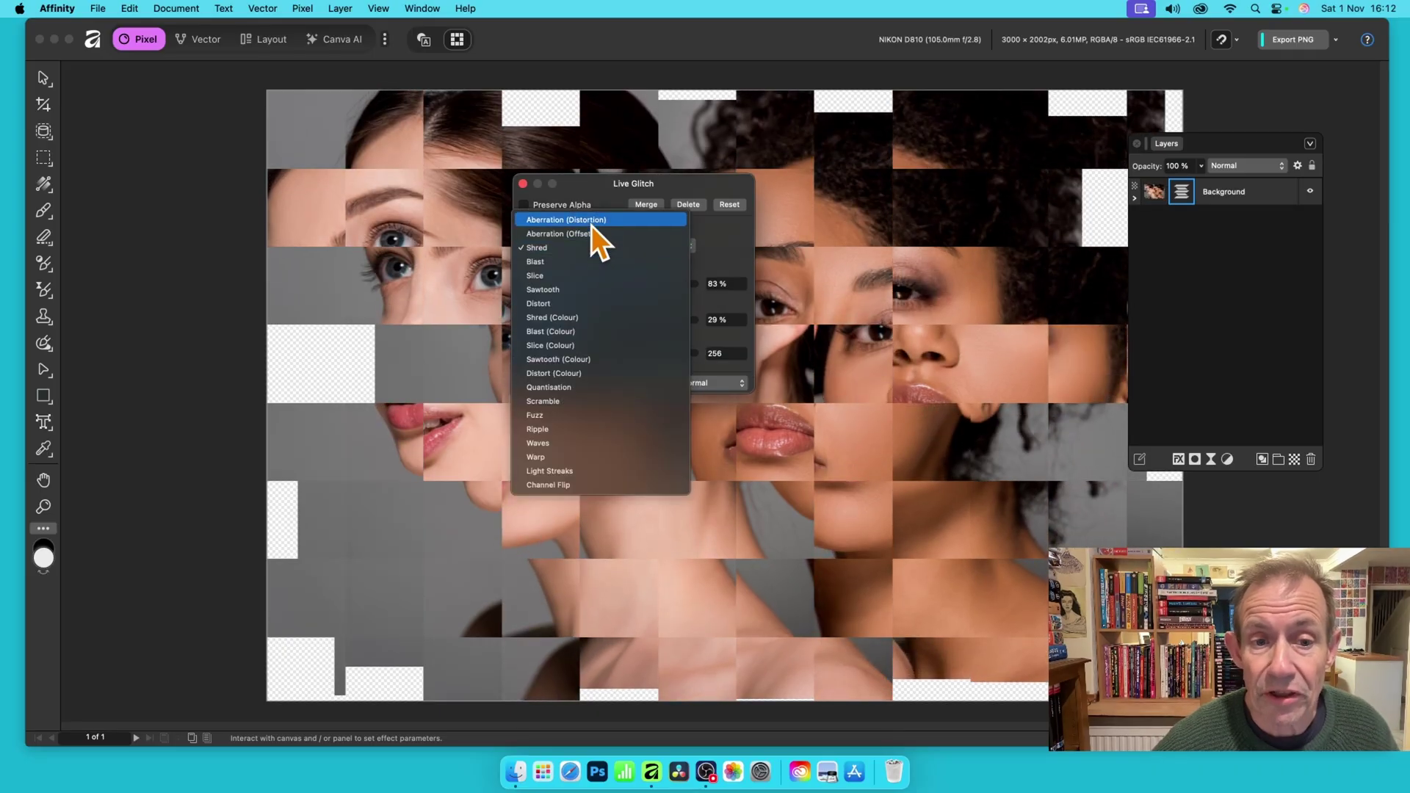
left_click(592, 221)
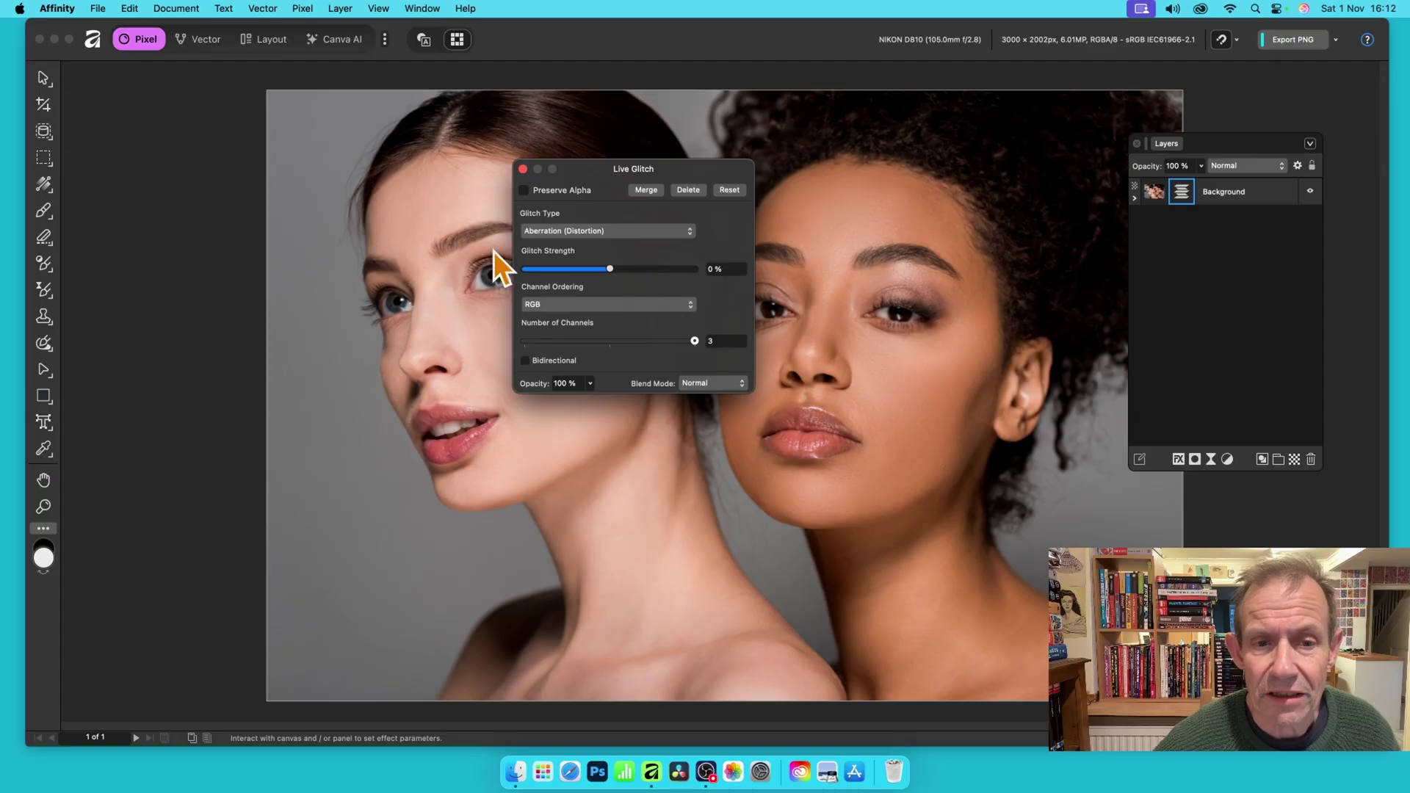
left_click_drag(621, 267, 1001, 164)
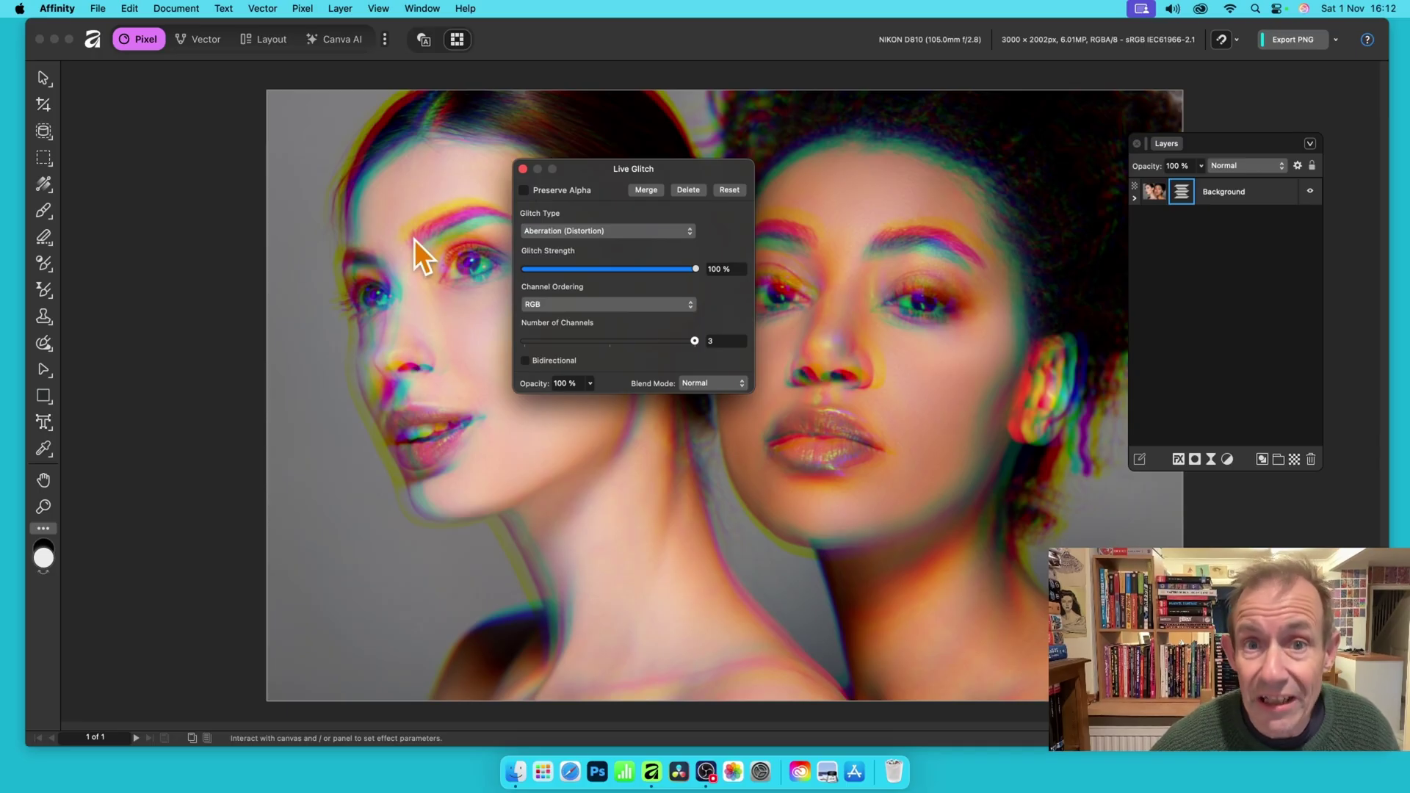
left_click_drag(414, 240, 232, 455)
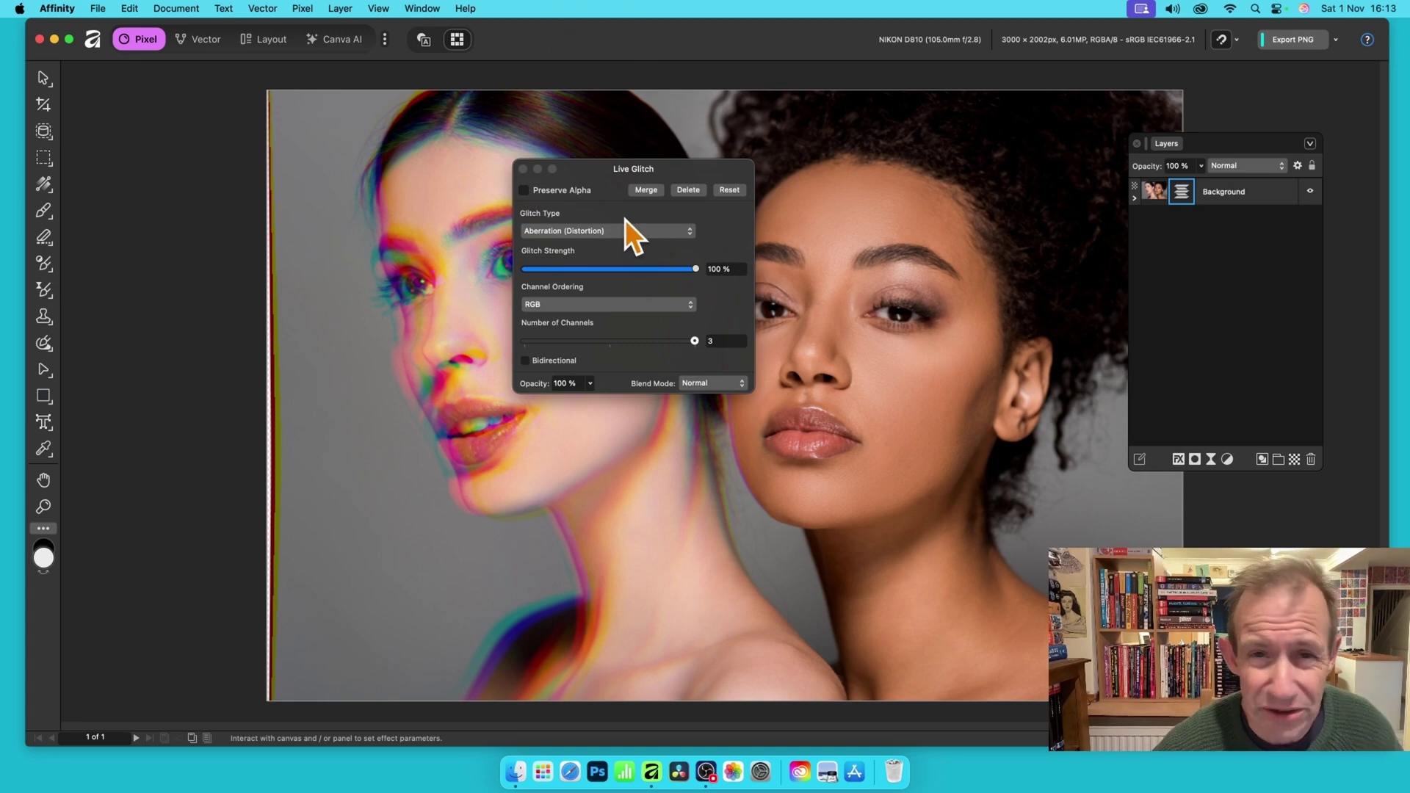
Switch the glitch type back to Shred and move the settings panel aside
left_click(609, 231)
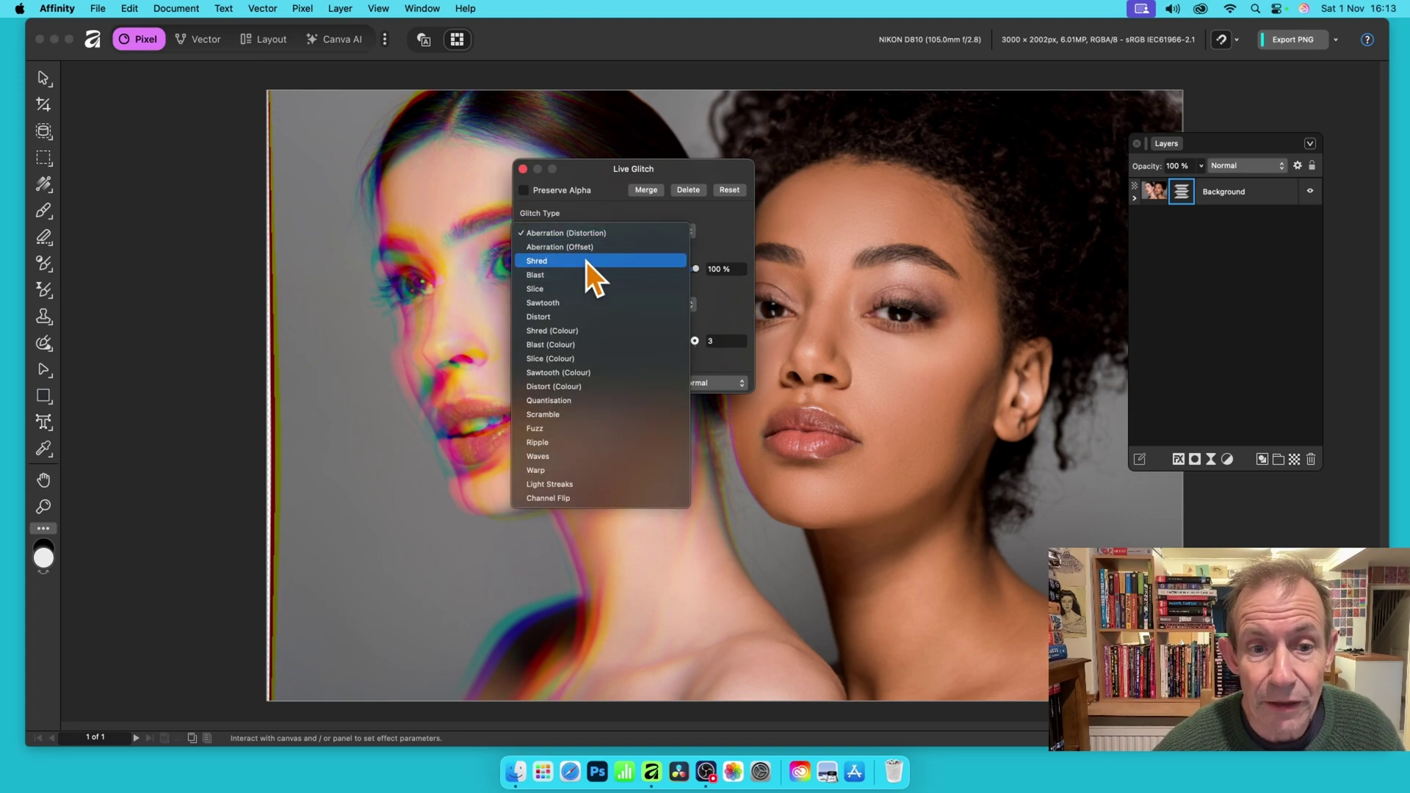
left_click(587, 261)
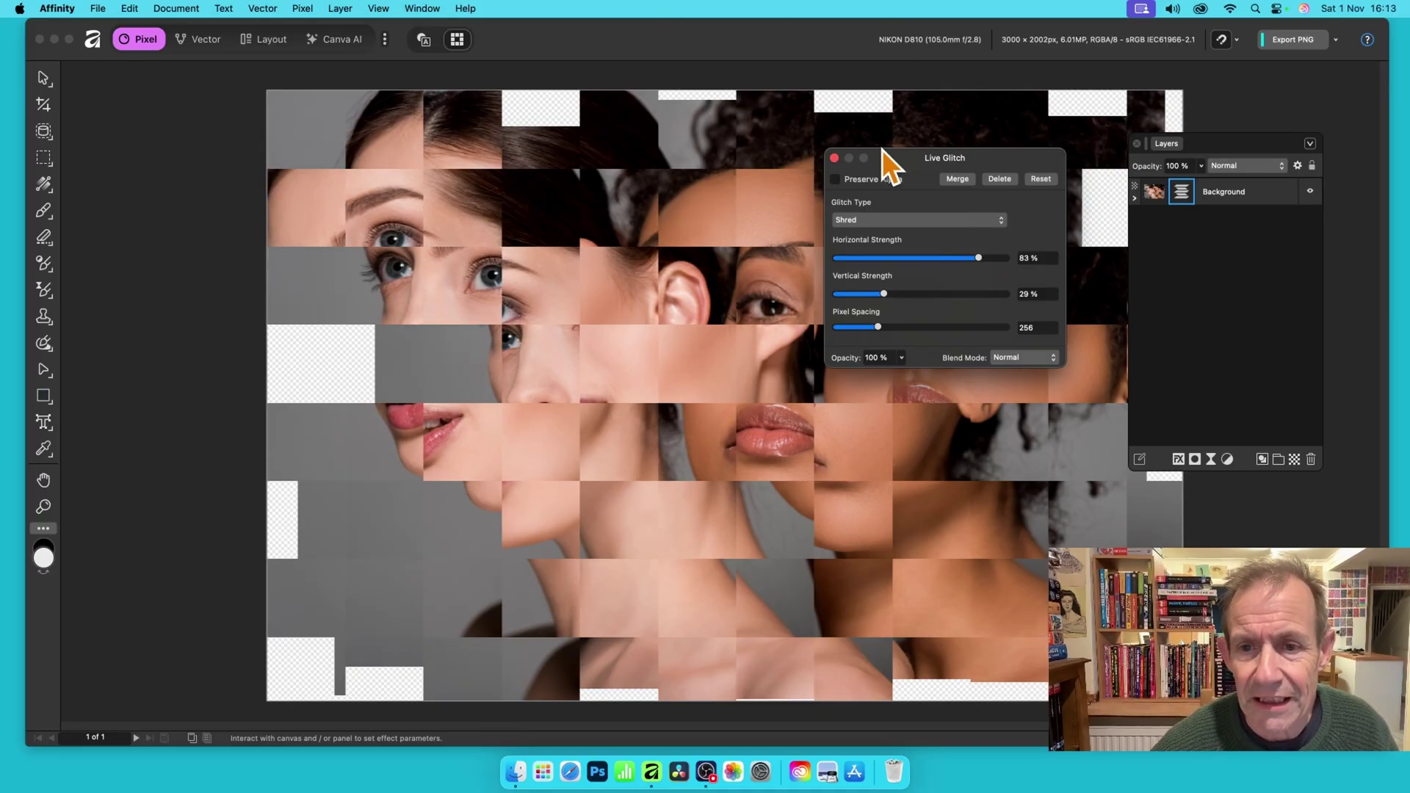
left_click_drag(891, 162, 771, 160)
Set Shred to 100% horizontal and 47% vertical strength with 267 pixel spacing
mouse_move(849, 246)
left_mouse_down()
mouse_move(866, 250)
mouse_move(853, 247)
left_mouse_up()
left_click_drag(770, 285, 746, 314)
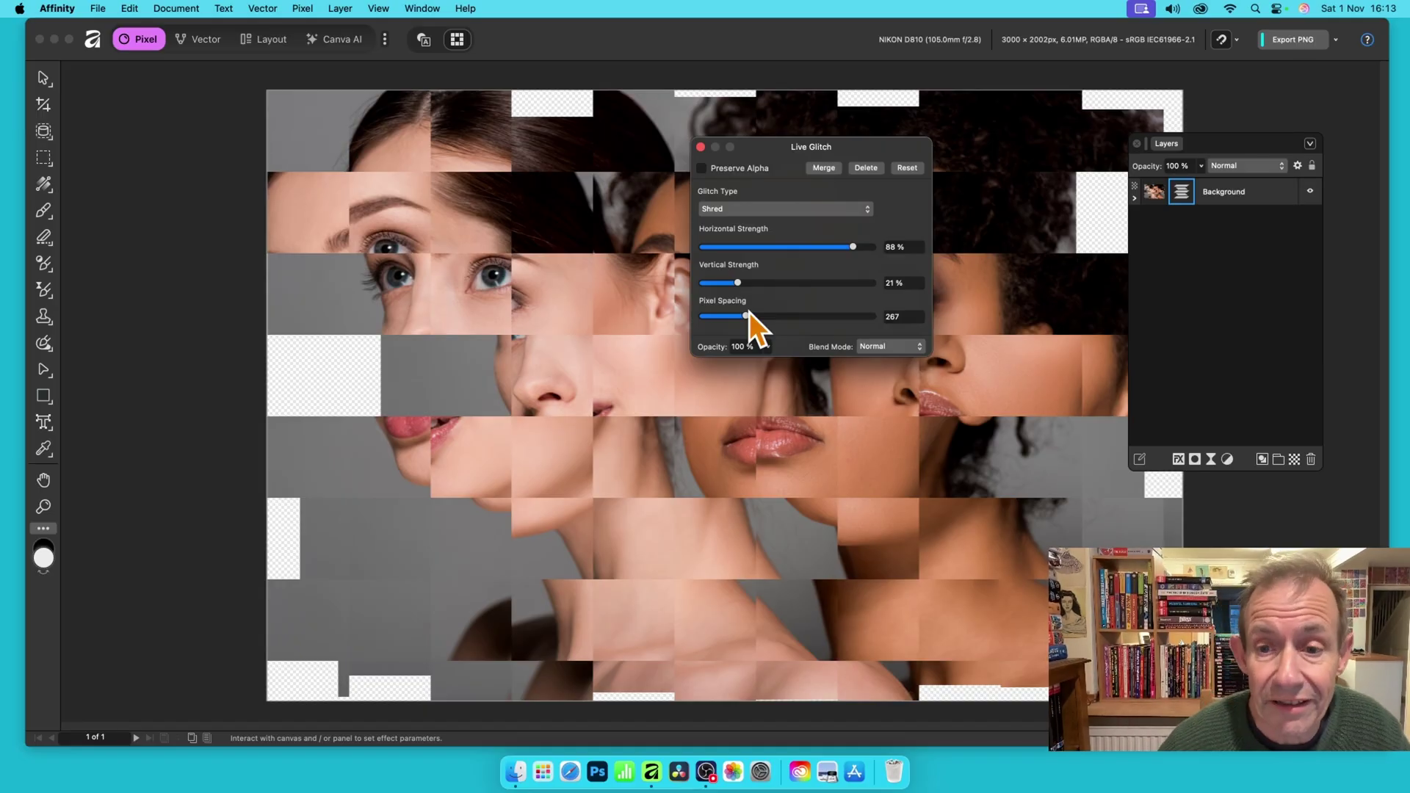
left_click_drag(853, 248, 907, 271)
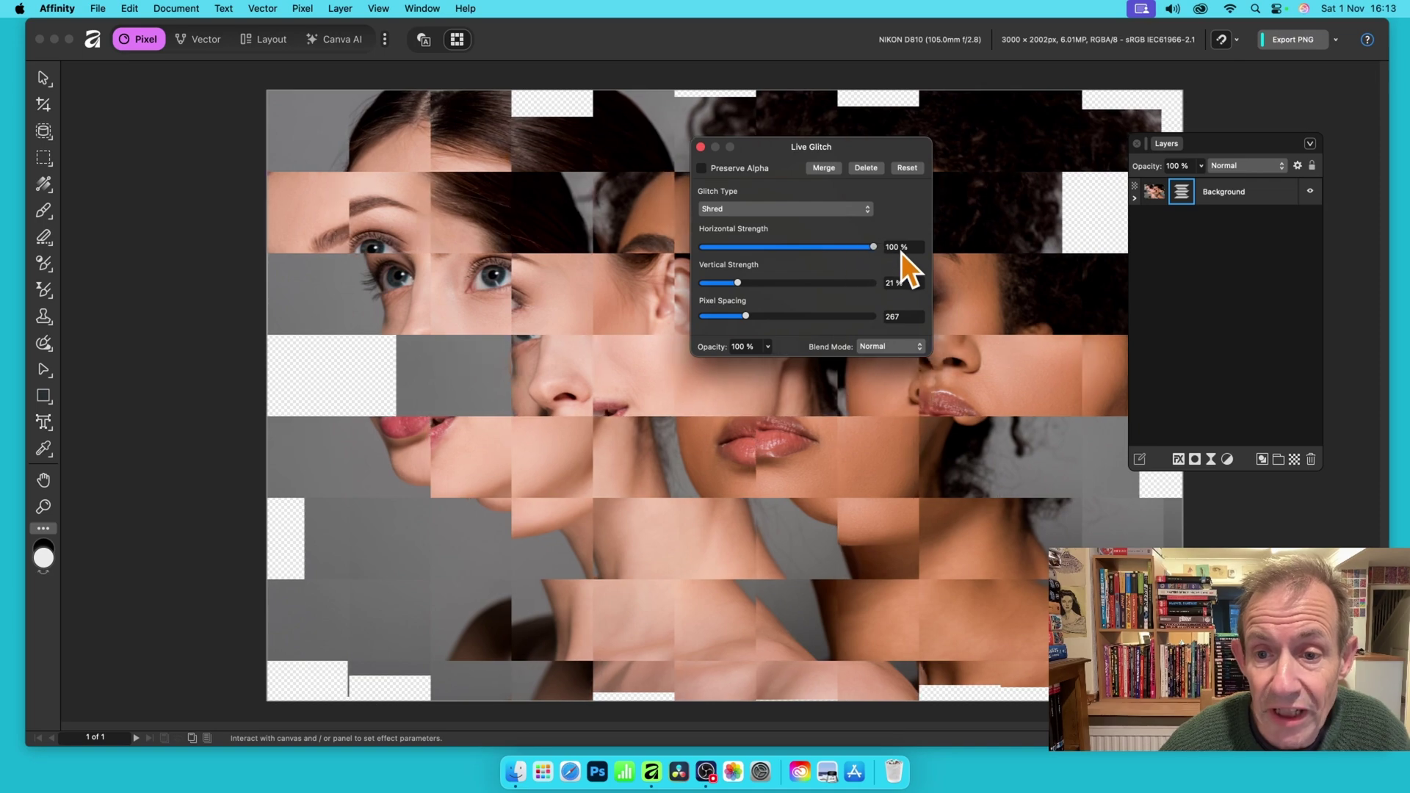
left_click(914, 250)
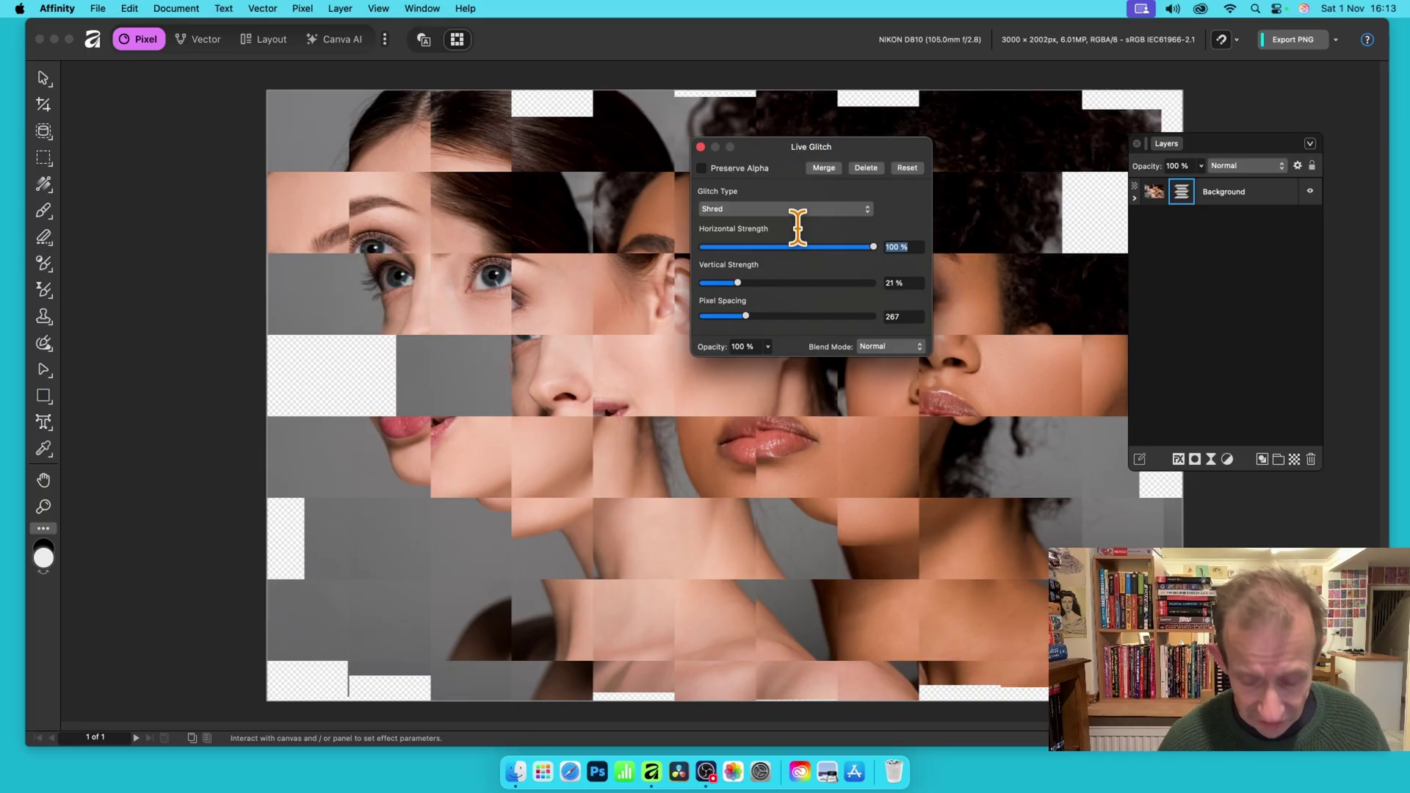
key("Tab")
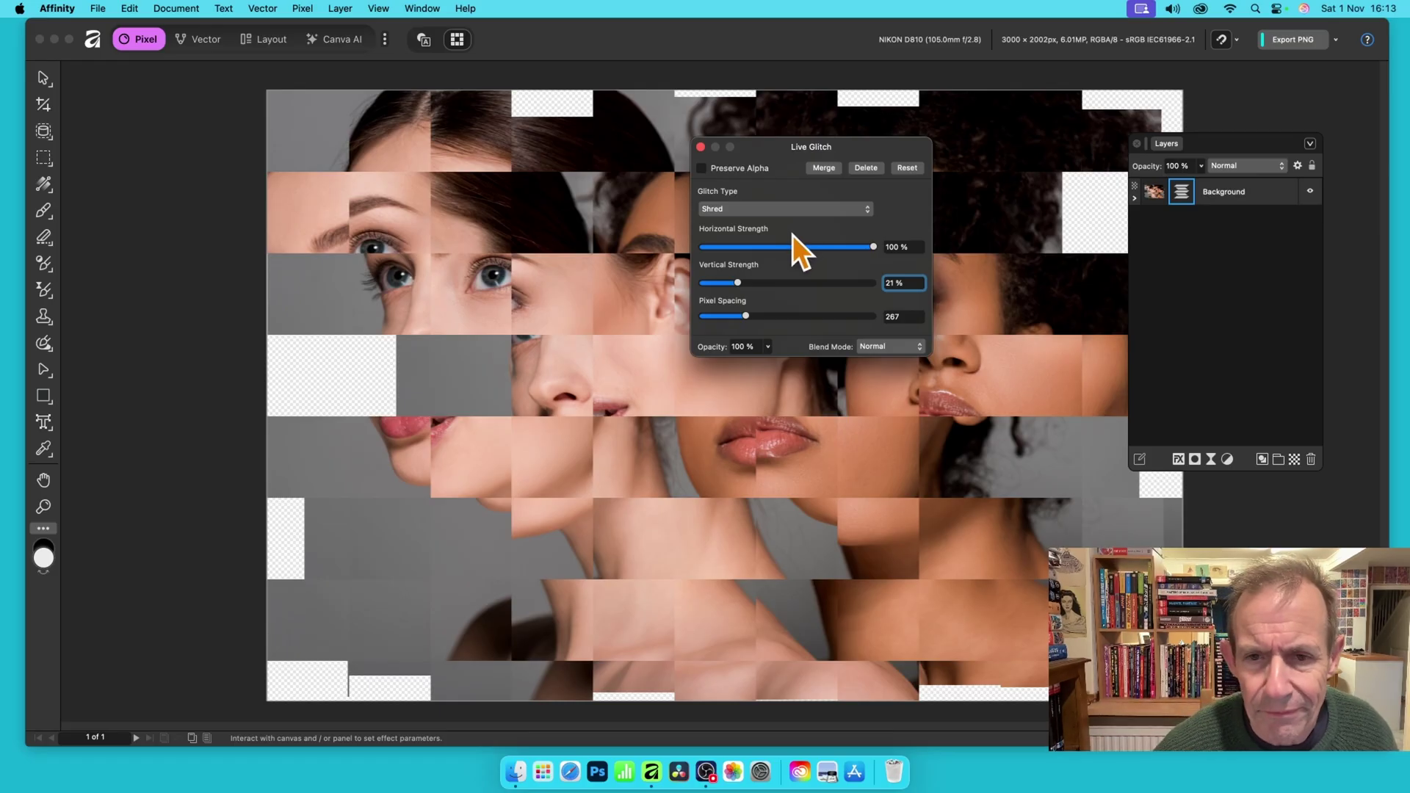
left_click_drag(742, 285, 780, 290)
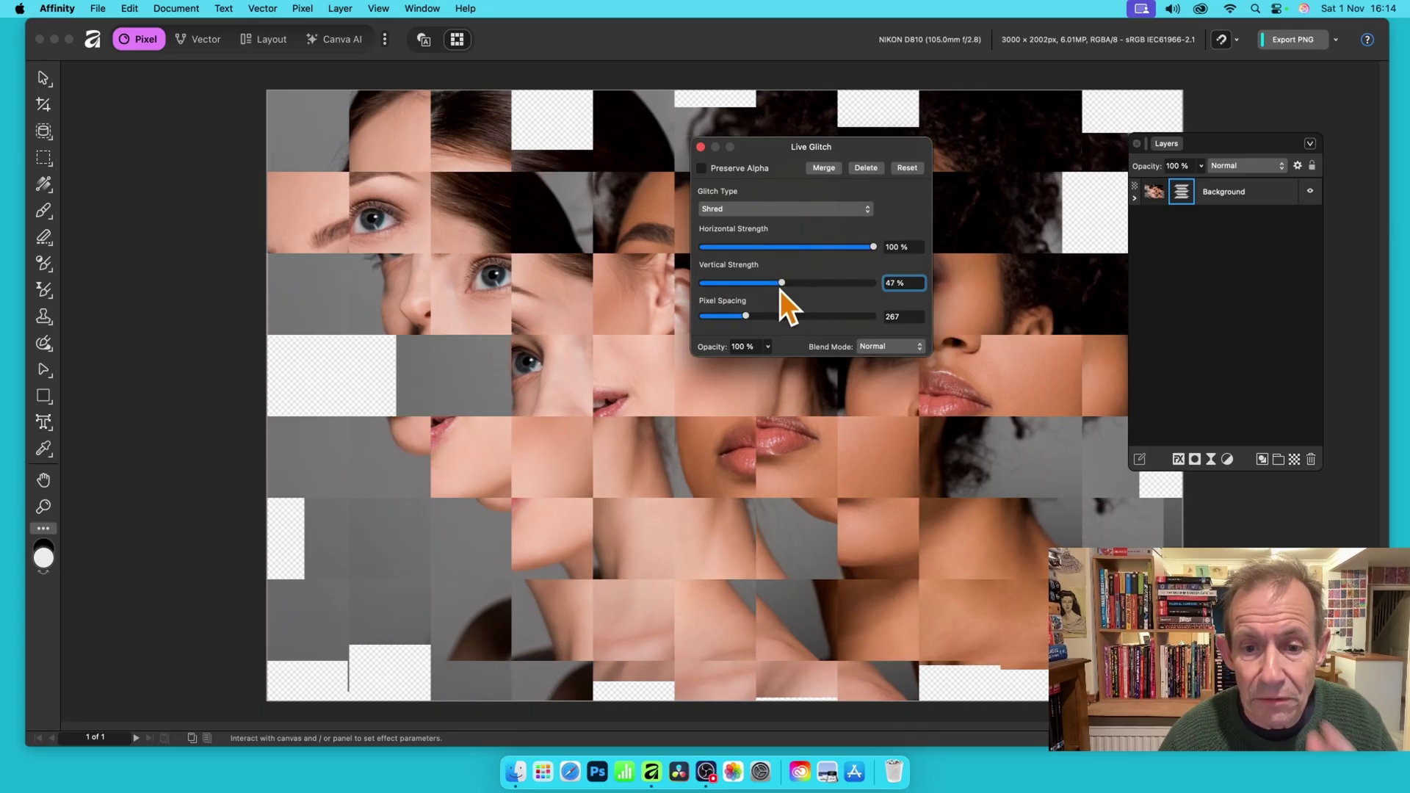
left_click(701, 147)
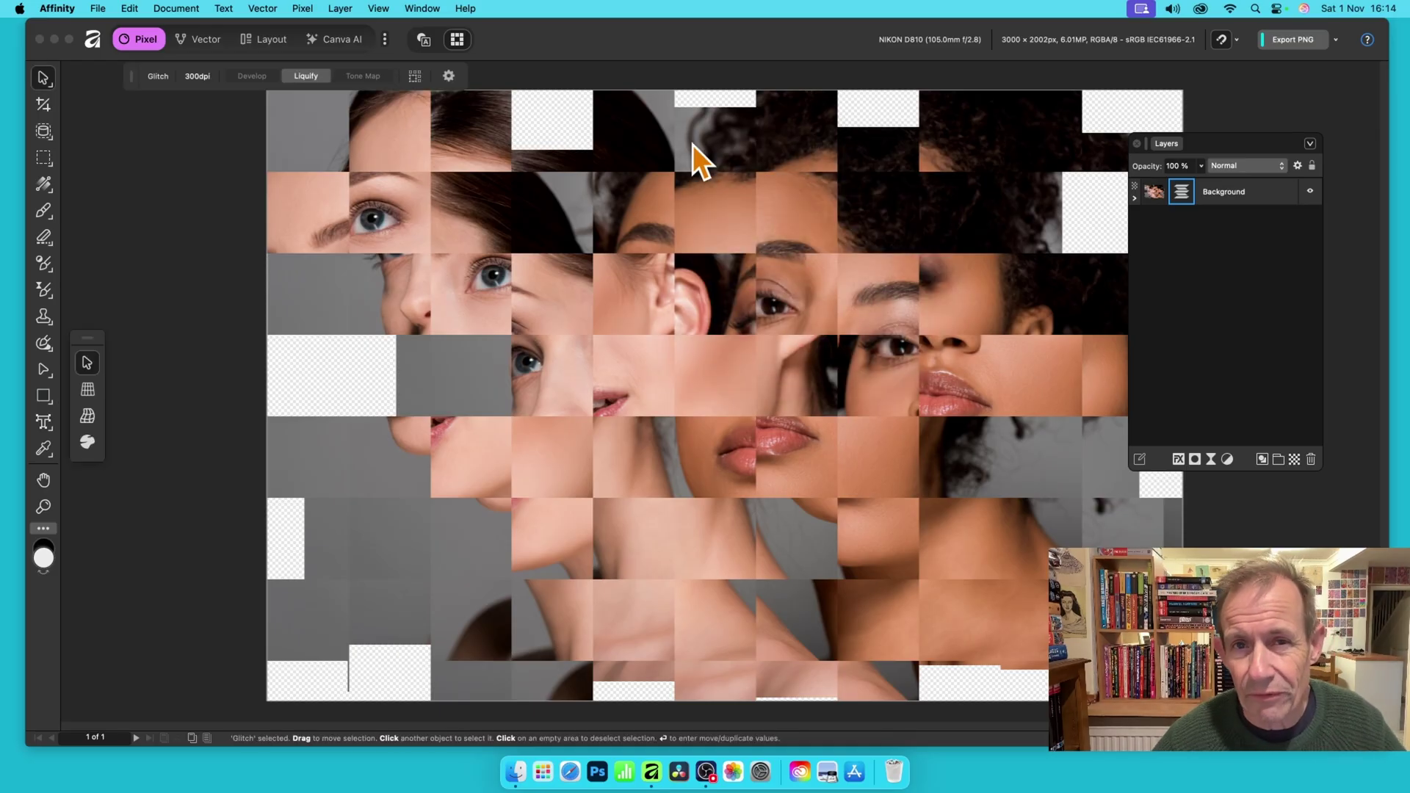
left_click_drag(1175, 145, 185, 123)
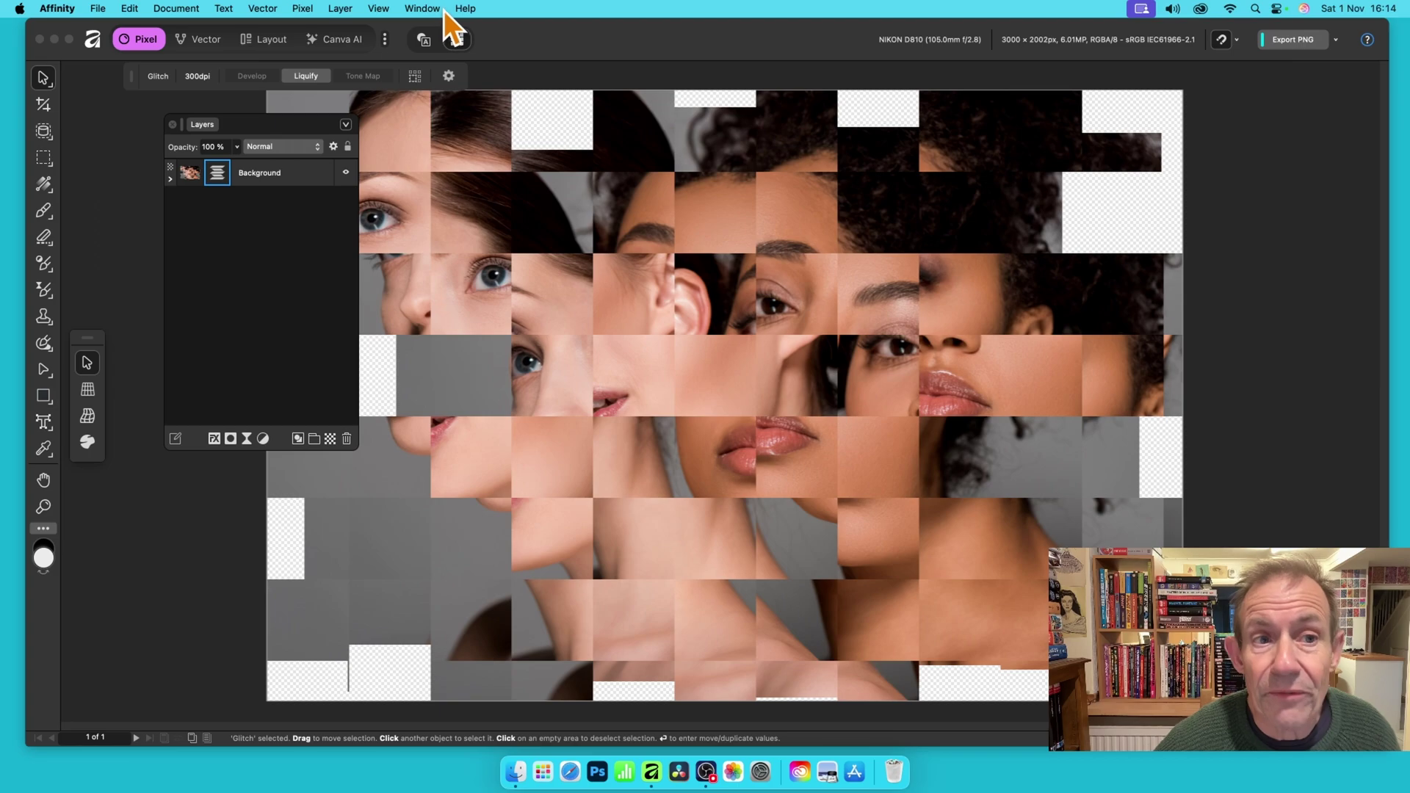
left_click(421, 7)
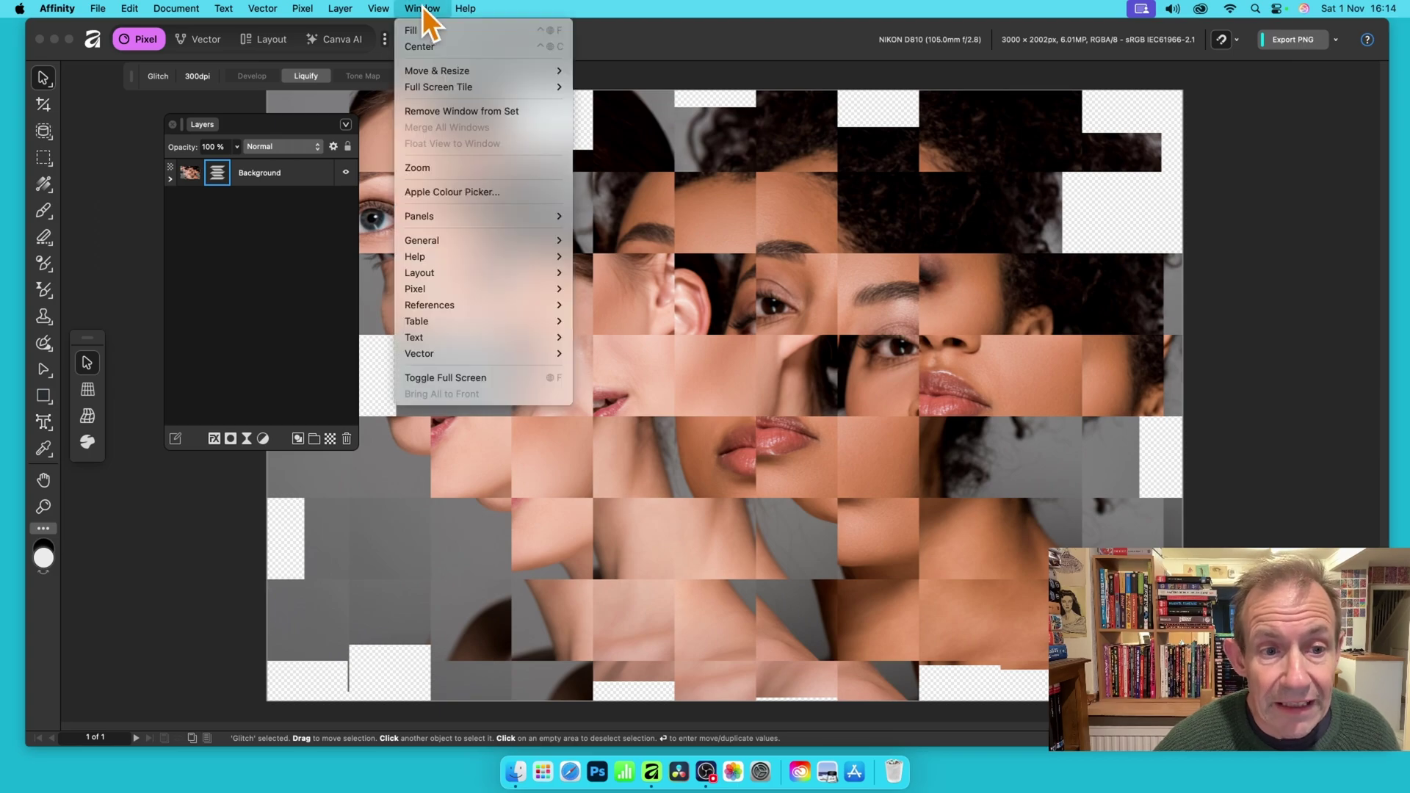
mouse_move(438, 244)
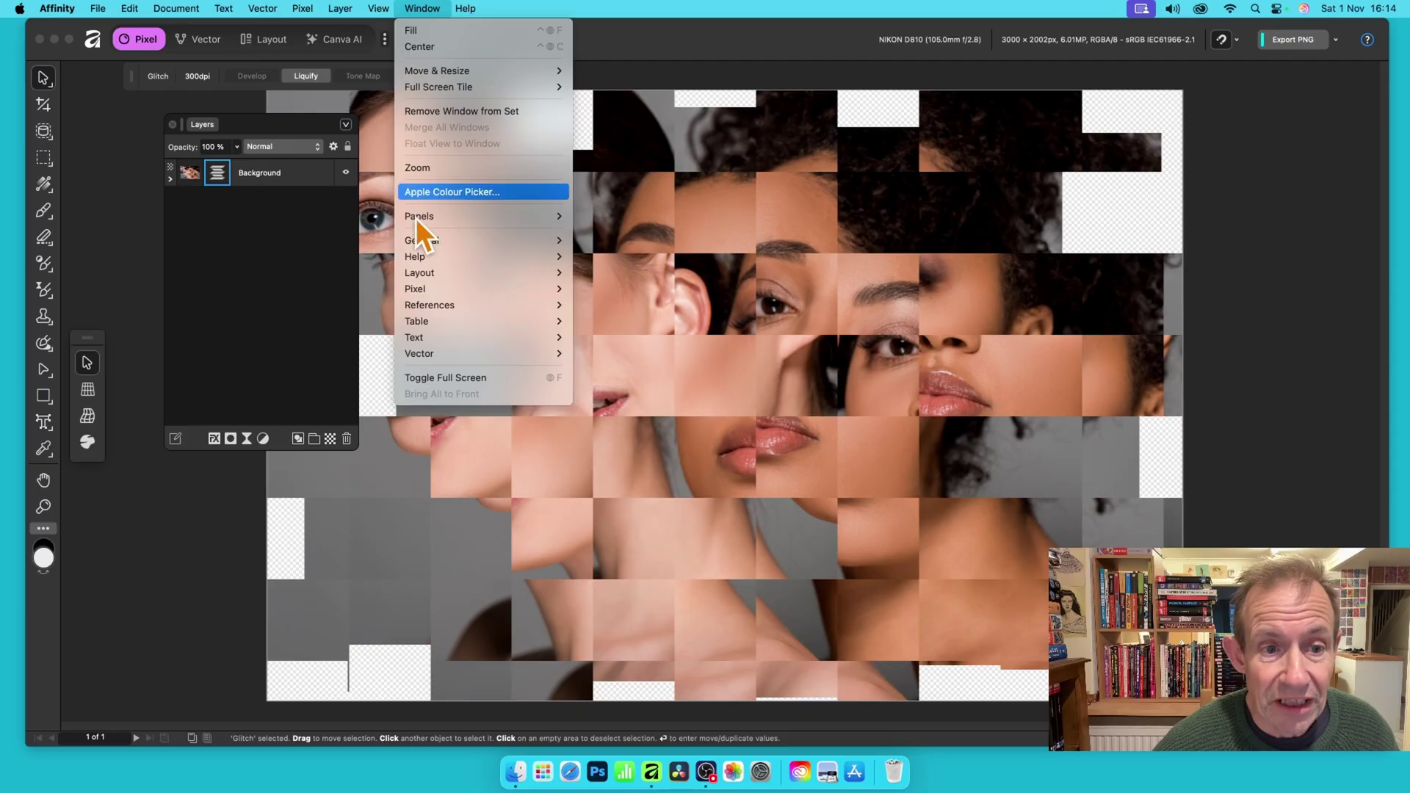
mouse_move(436, 292)
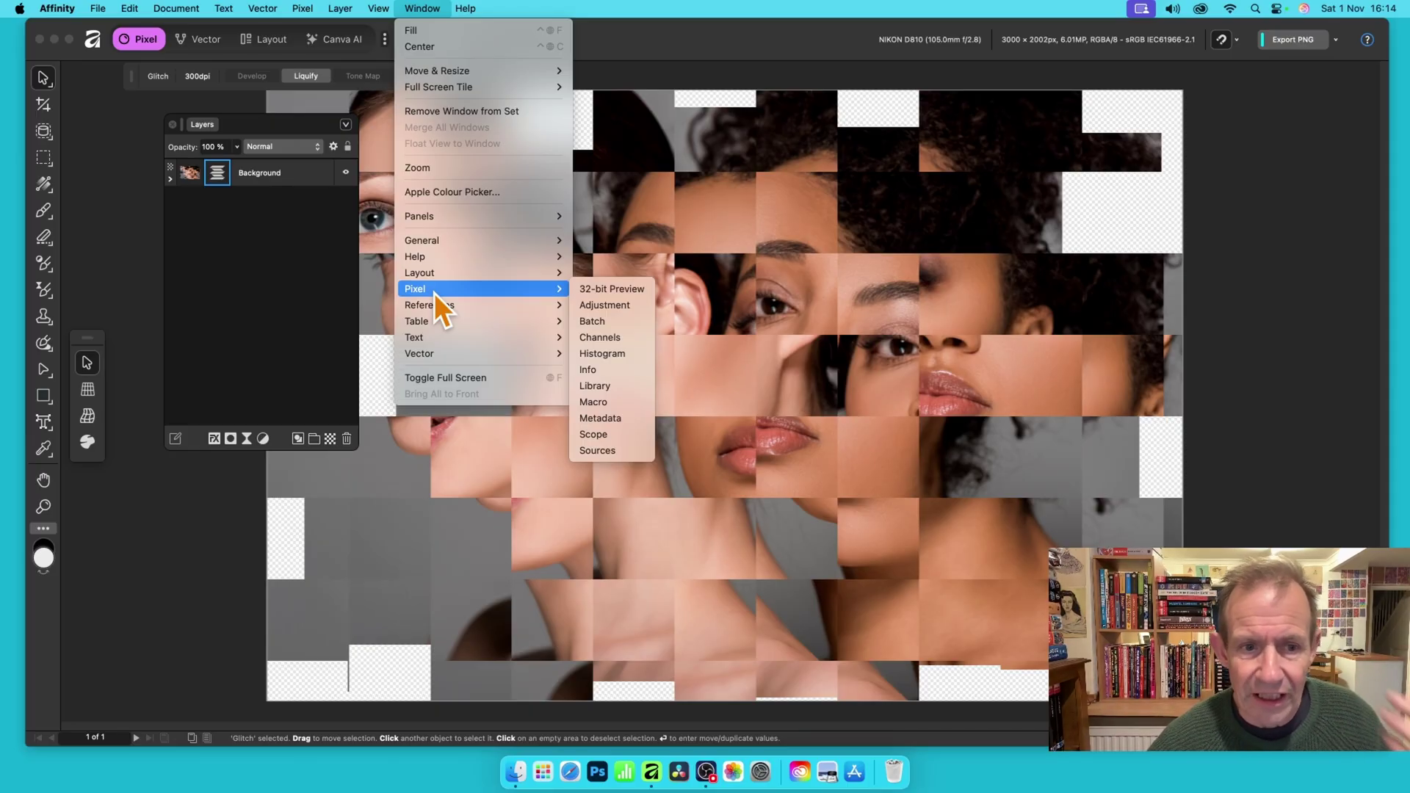
mouse_move(467, 359)
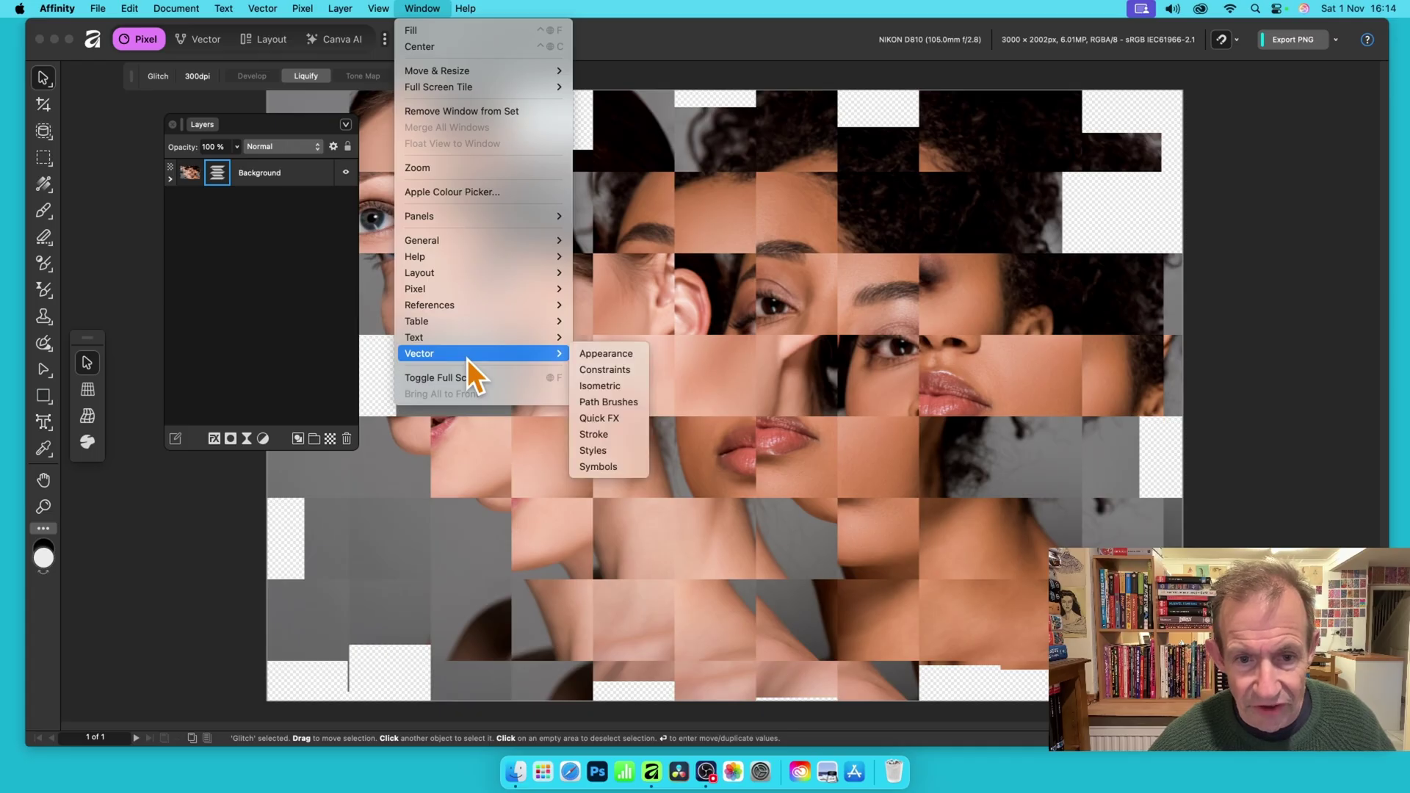
mouse_move(483, 306)
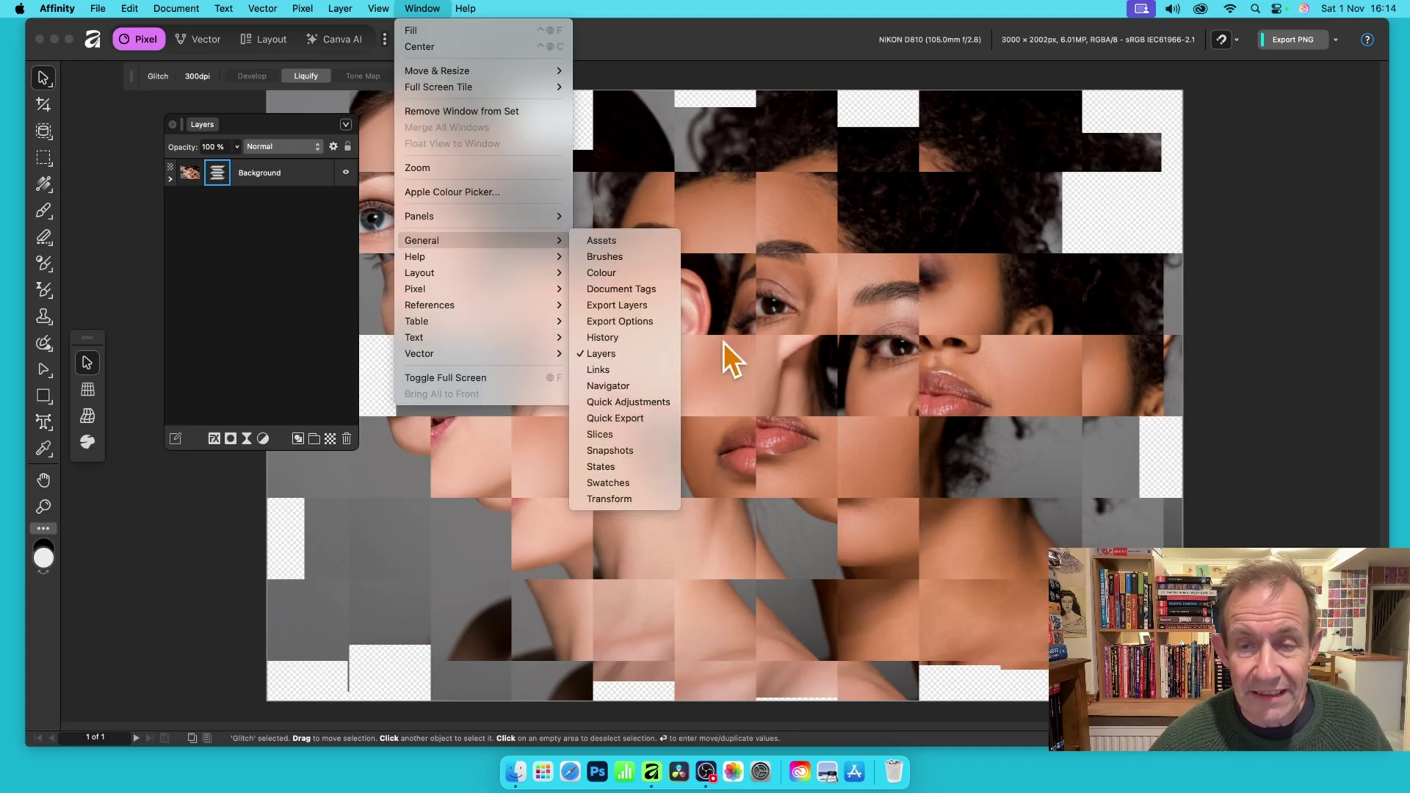
left_click(799, 52)
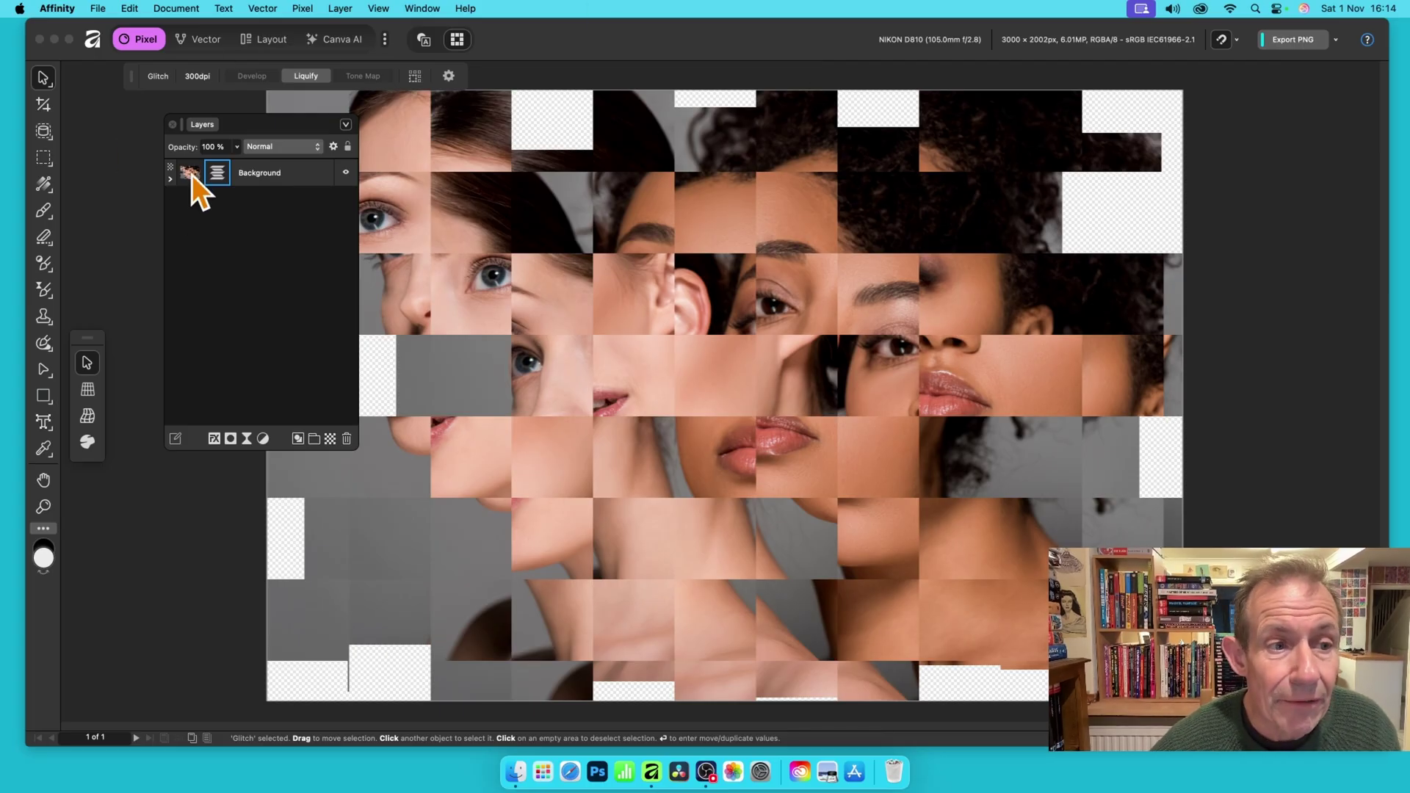
Expand the Background layer and open the context menu of its Glitch child layer
left_click(170, 178)
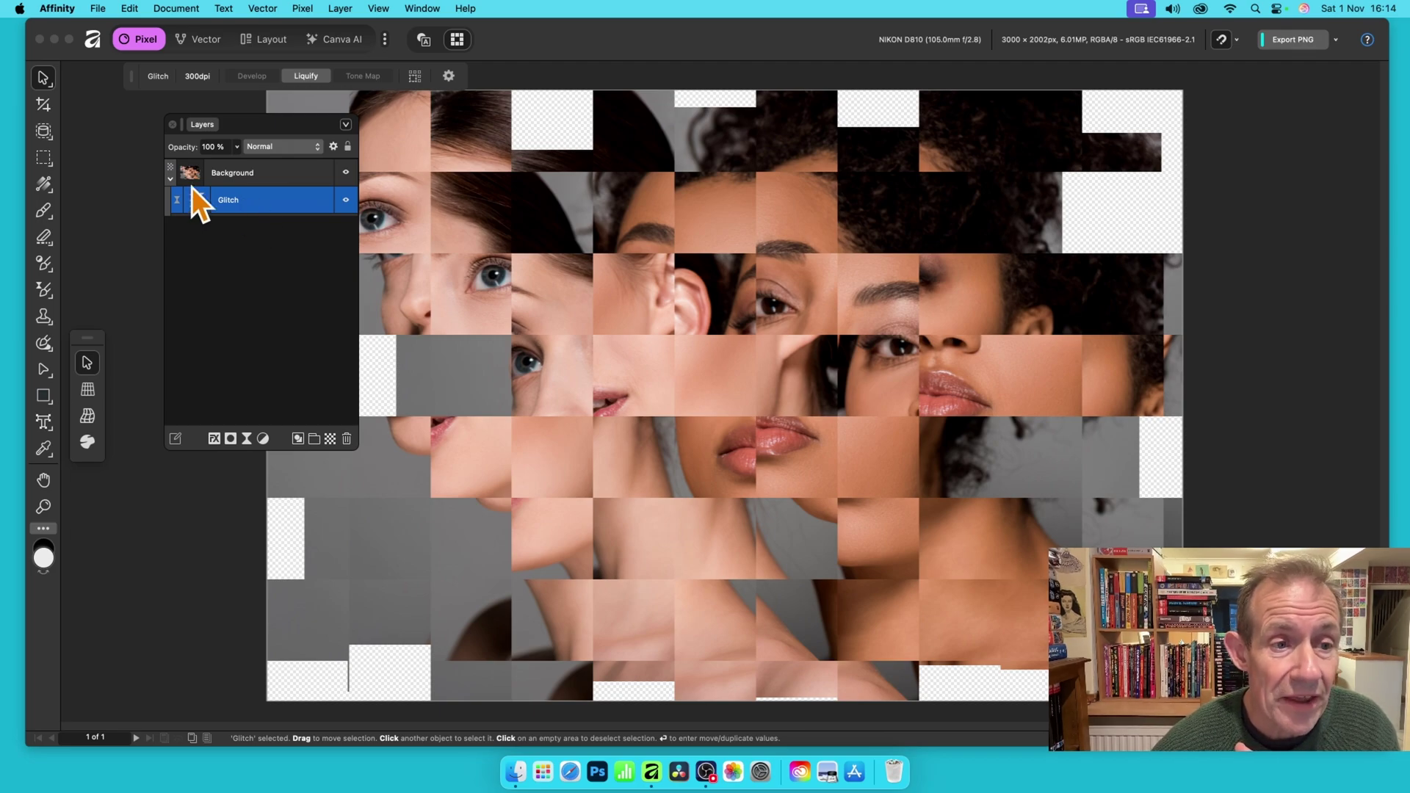
right_click(236, 202)
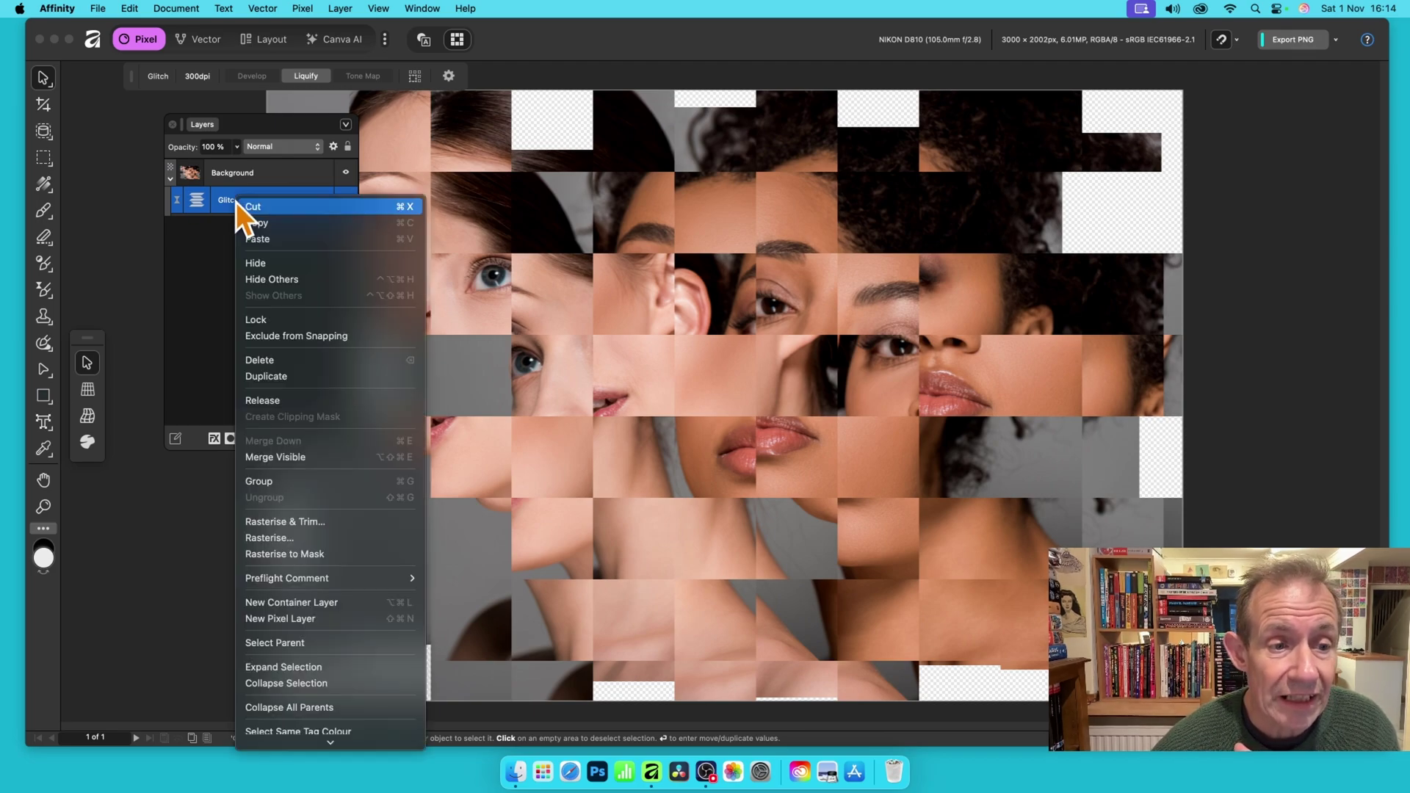
Duplicate the Glitch layer and give the copy 83% horizontal strength and 155 pixel spacing
left_click(257, 378)
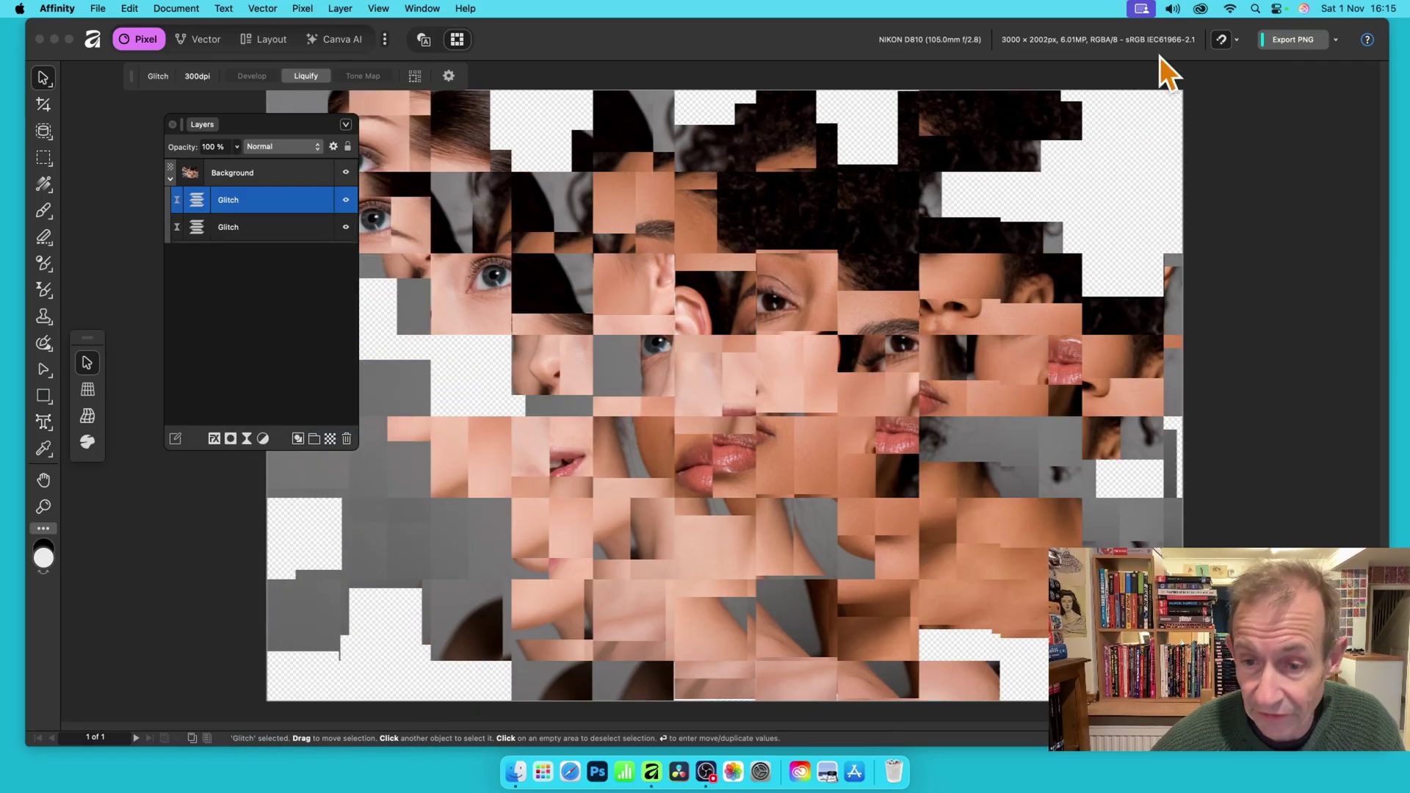
double_click(200, 200)
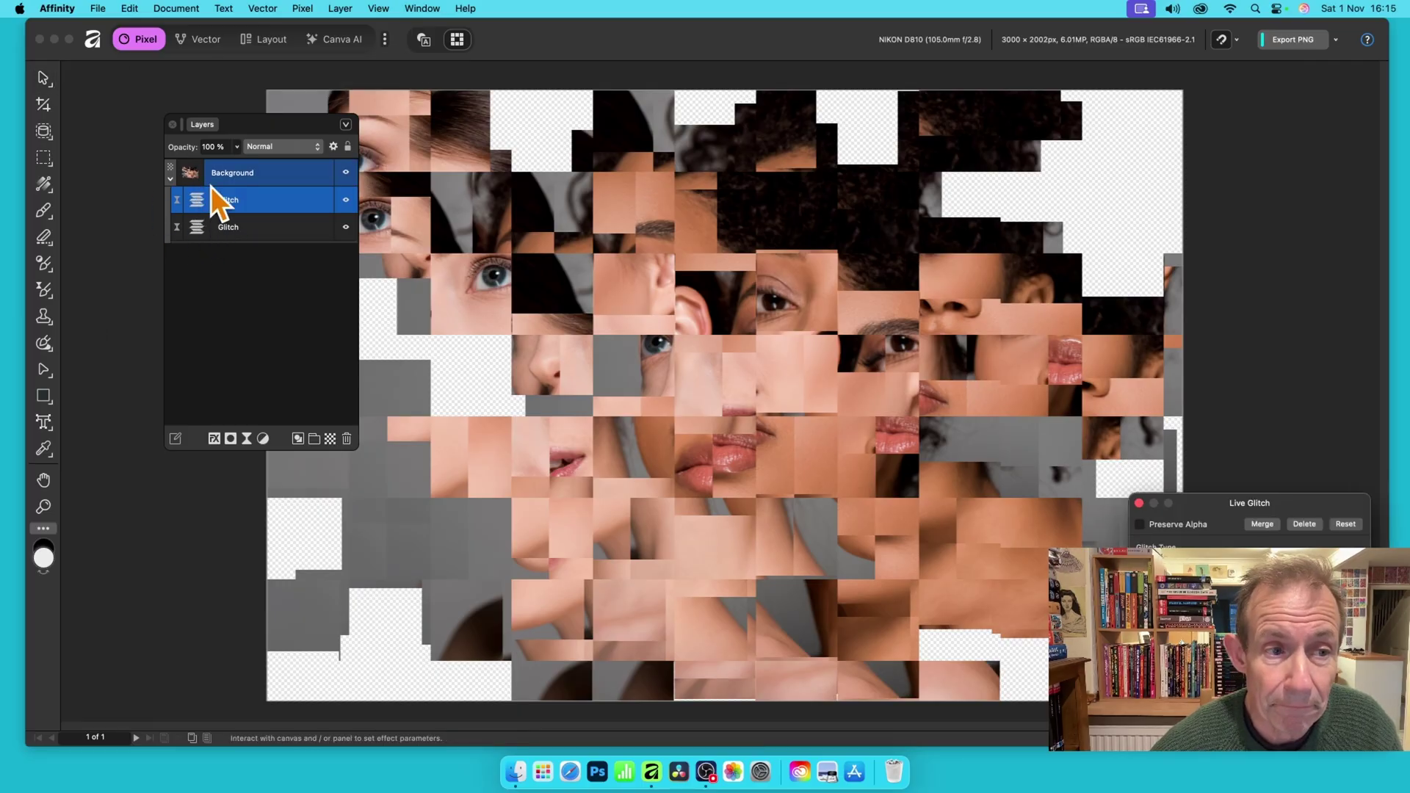
left_click_drag(1201, 509, 455, 212)
left_click_drag(557, 310, 488, 355)
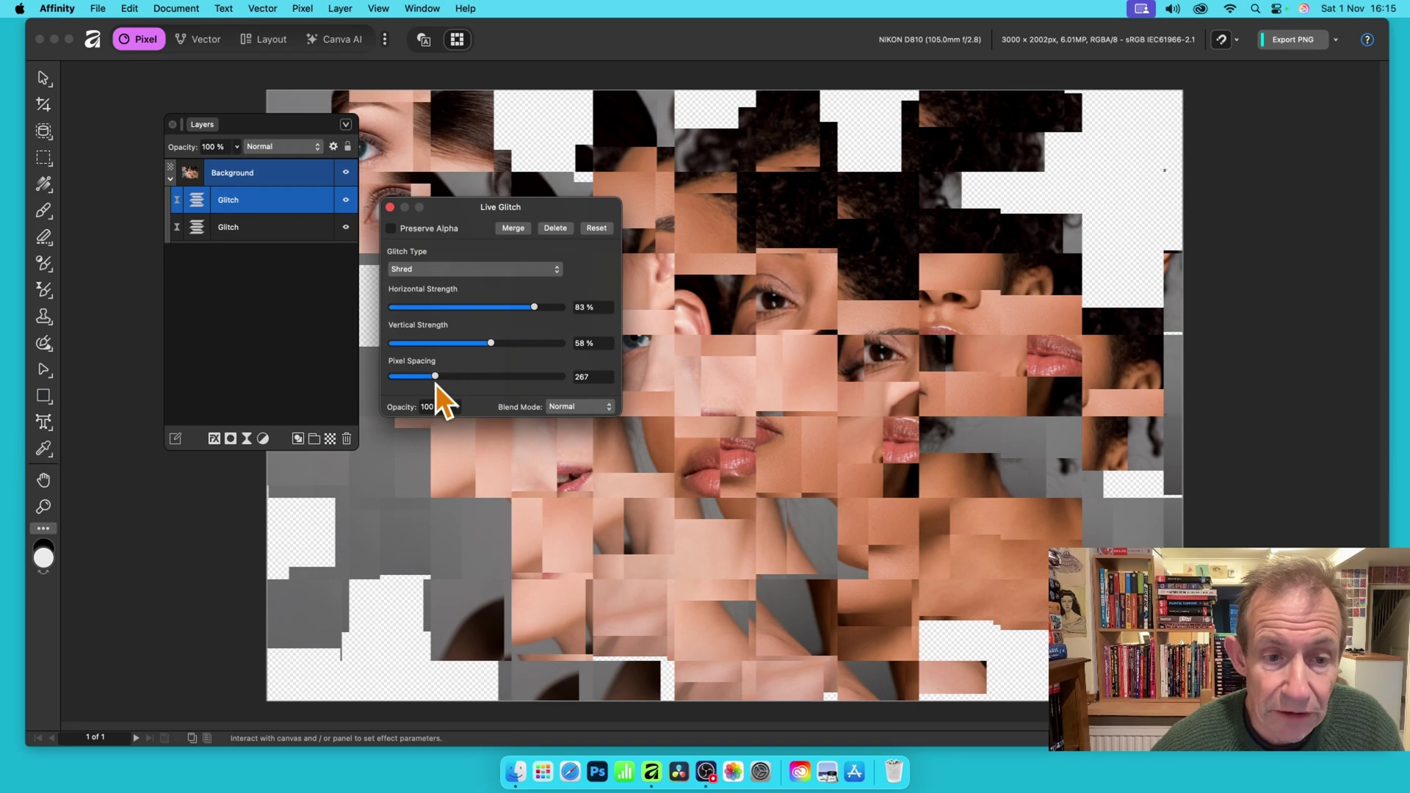
left_click_drag(436, 383, 417, 379)
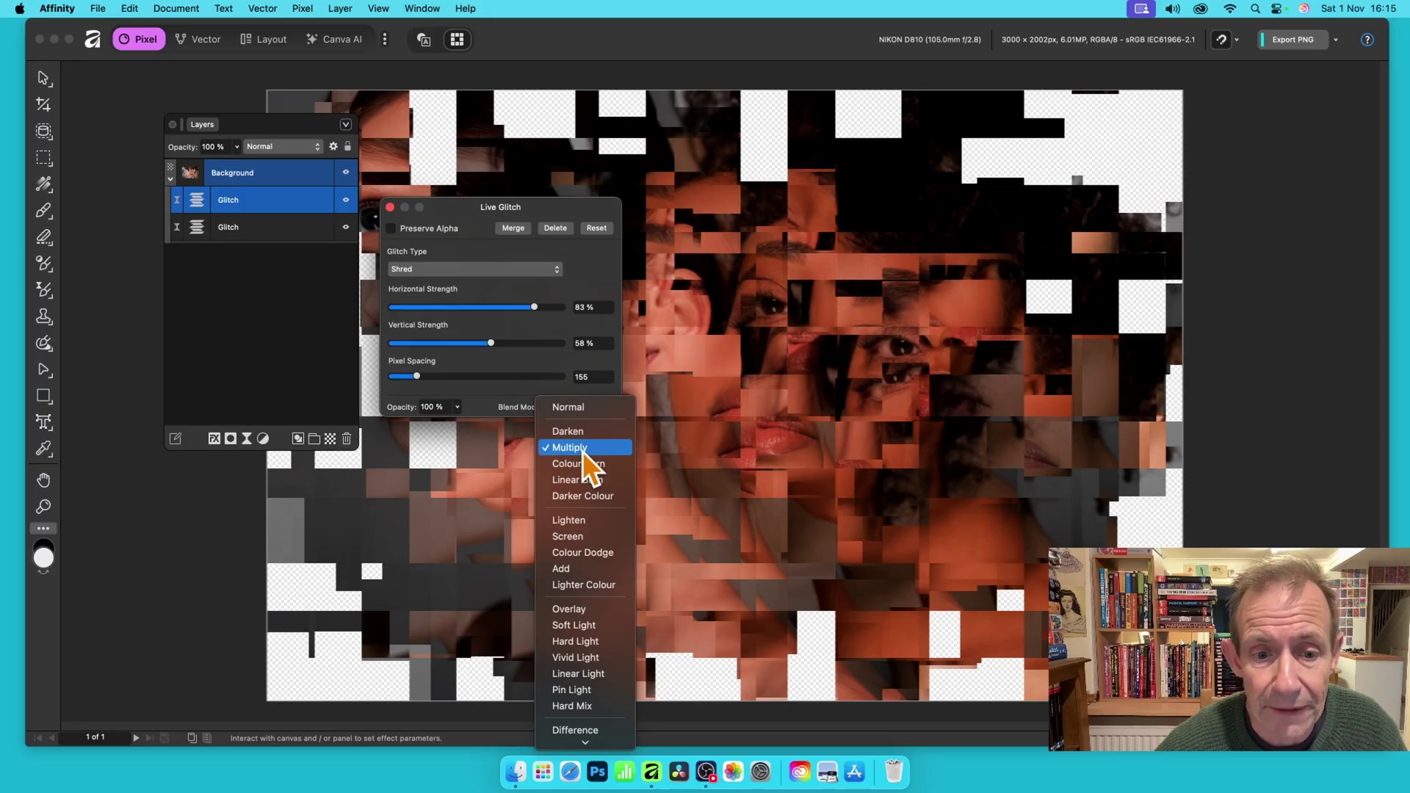
Set the duplicated glitch's blend mode to Darker Colour and move the dialog aside
left_click(585, 465)
mouse_move(584, 214)
left_mouse_down()
mouse_move(345, 385)
mouse_move(363, 368)
left_mouse_up()
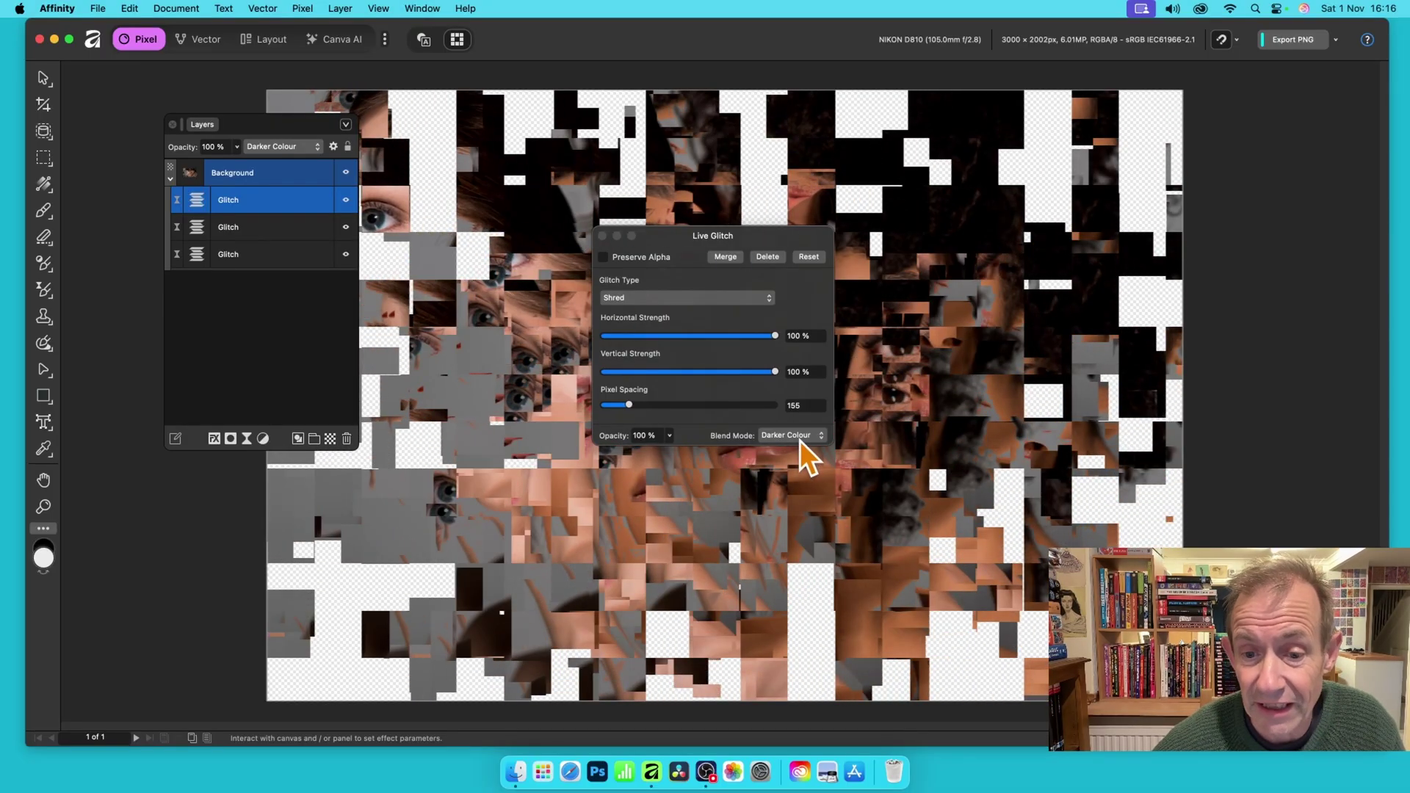
Set the third Glitch layer's blend mode to Soft Light and close its settings
left_click(800, 441)
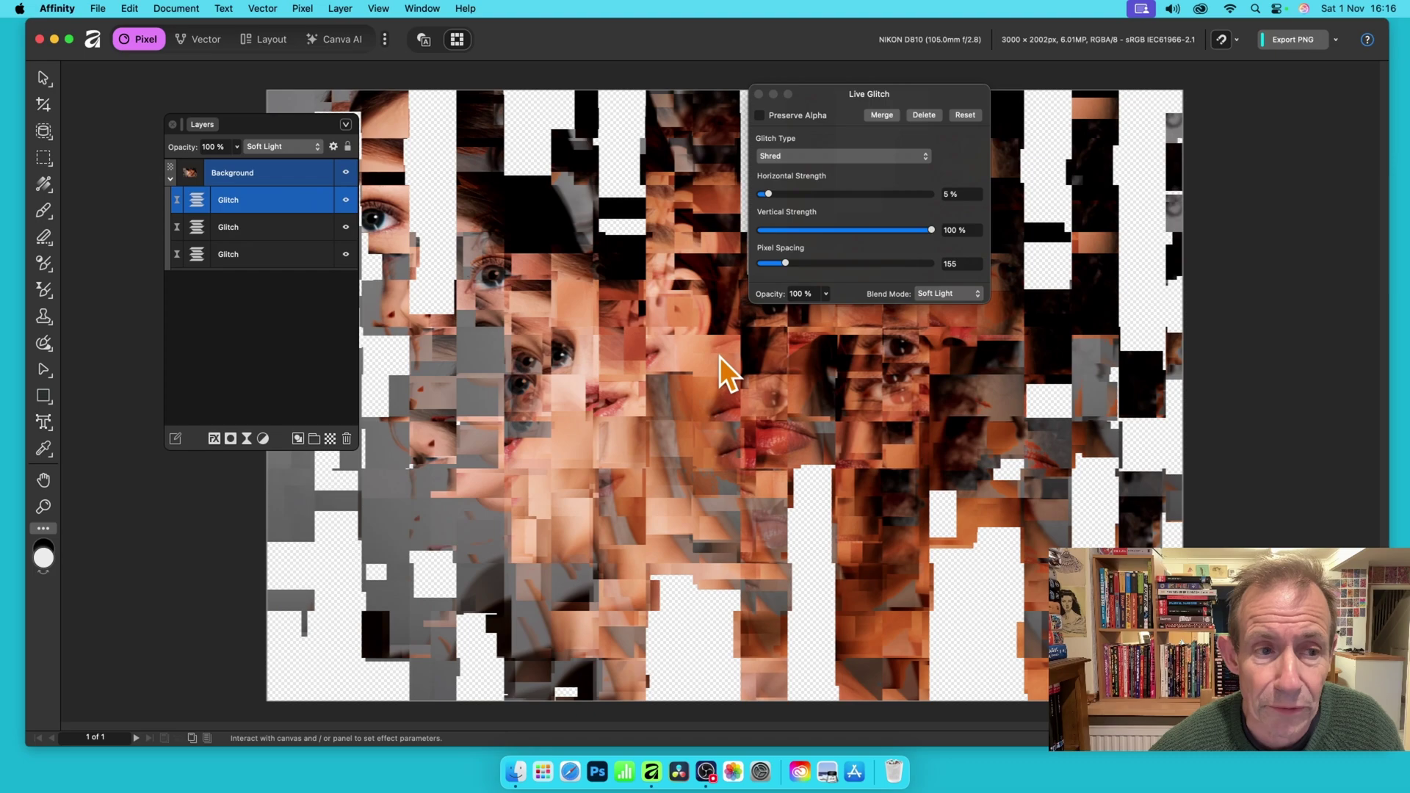
left_click(762, 95)
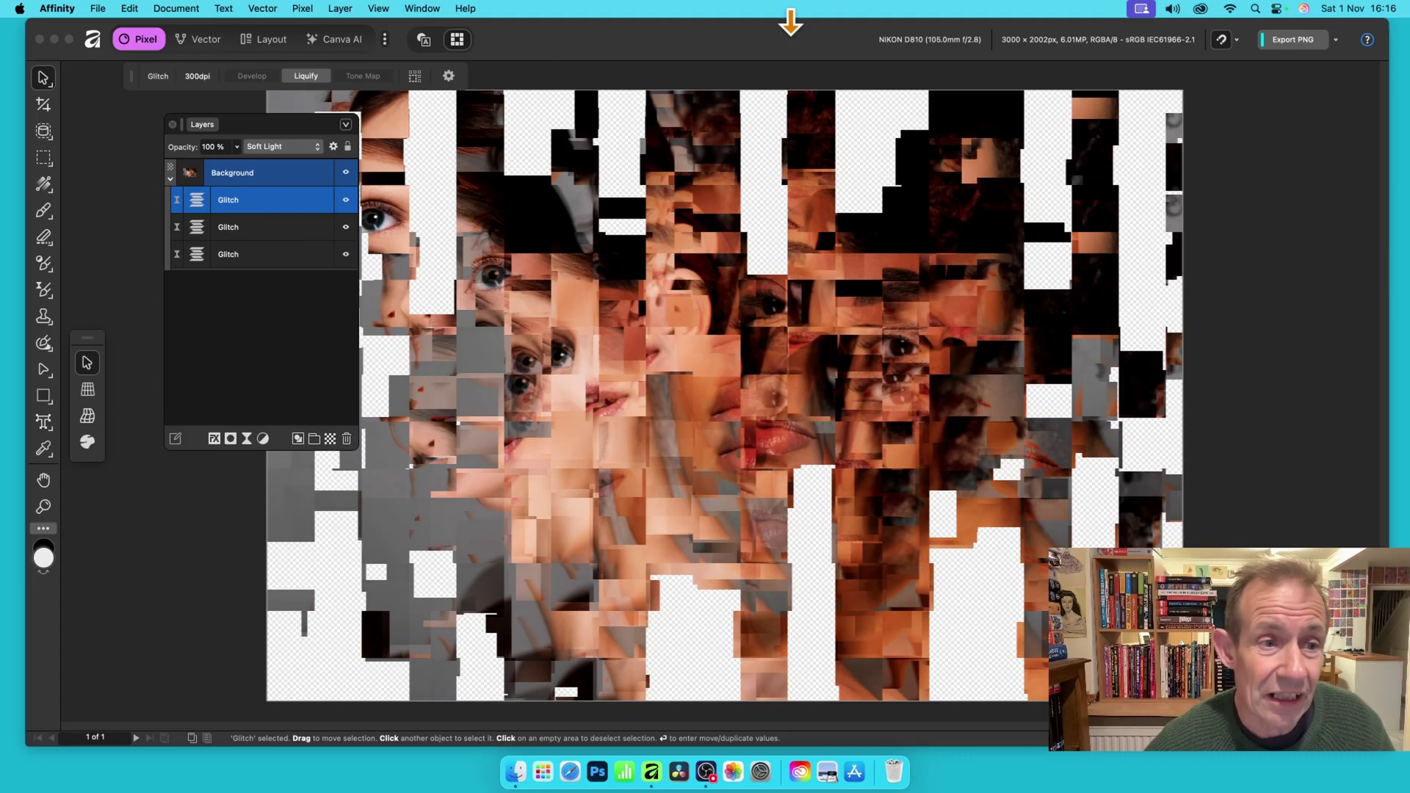
Make a fourth Glitch copy using Aberration (Distortion) at 92% with Colour Burn blending
right_click(246, 202)
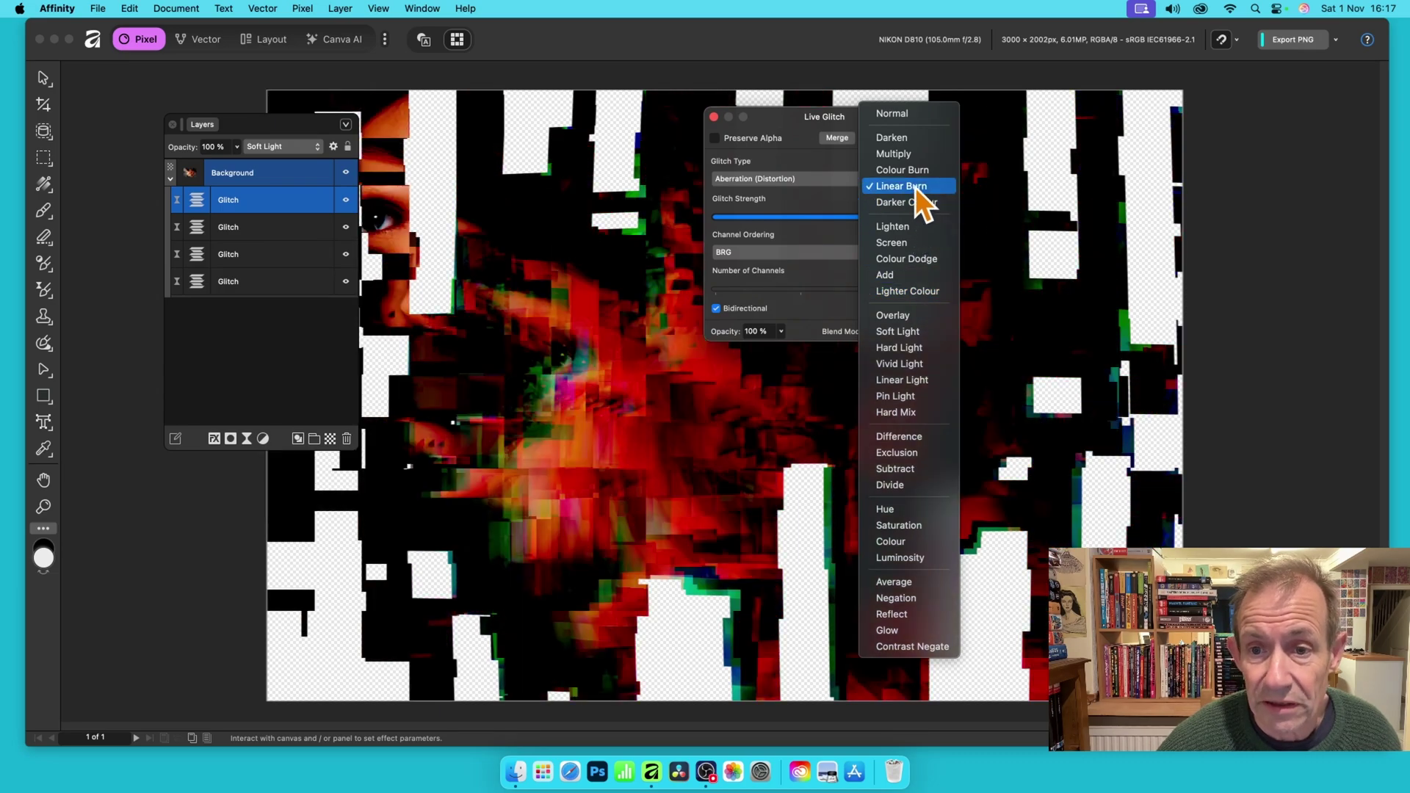
left_click(918, 168)
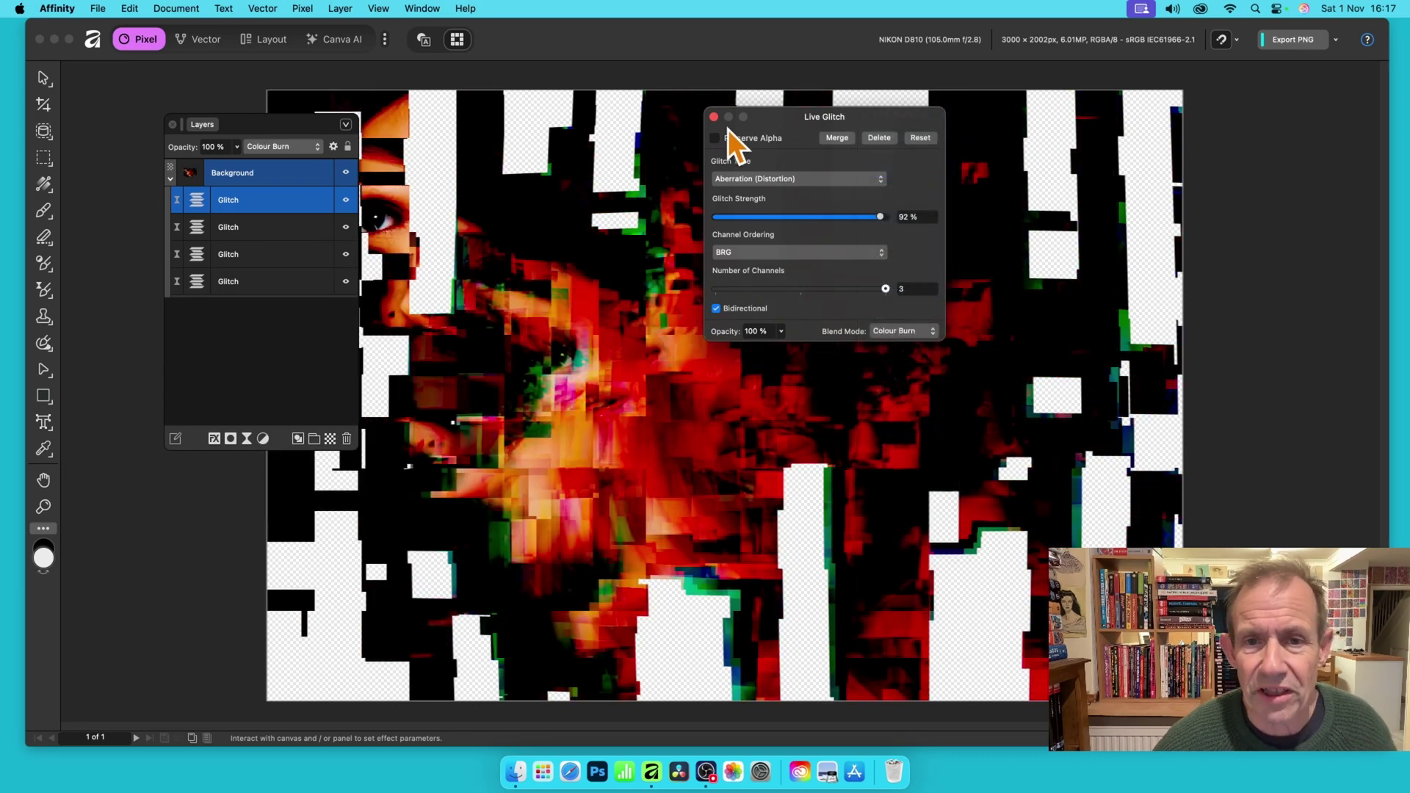
left_click(713, 118)
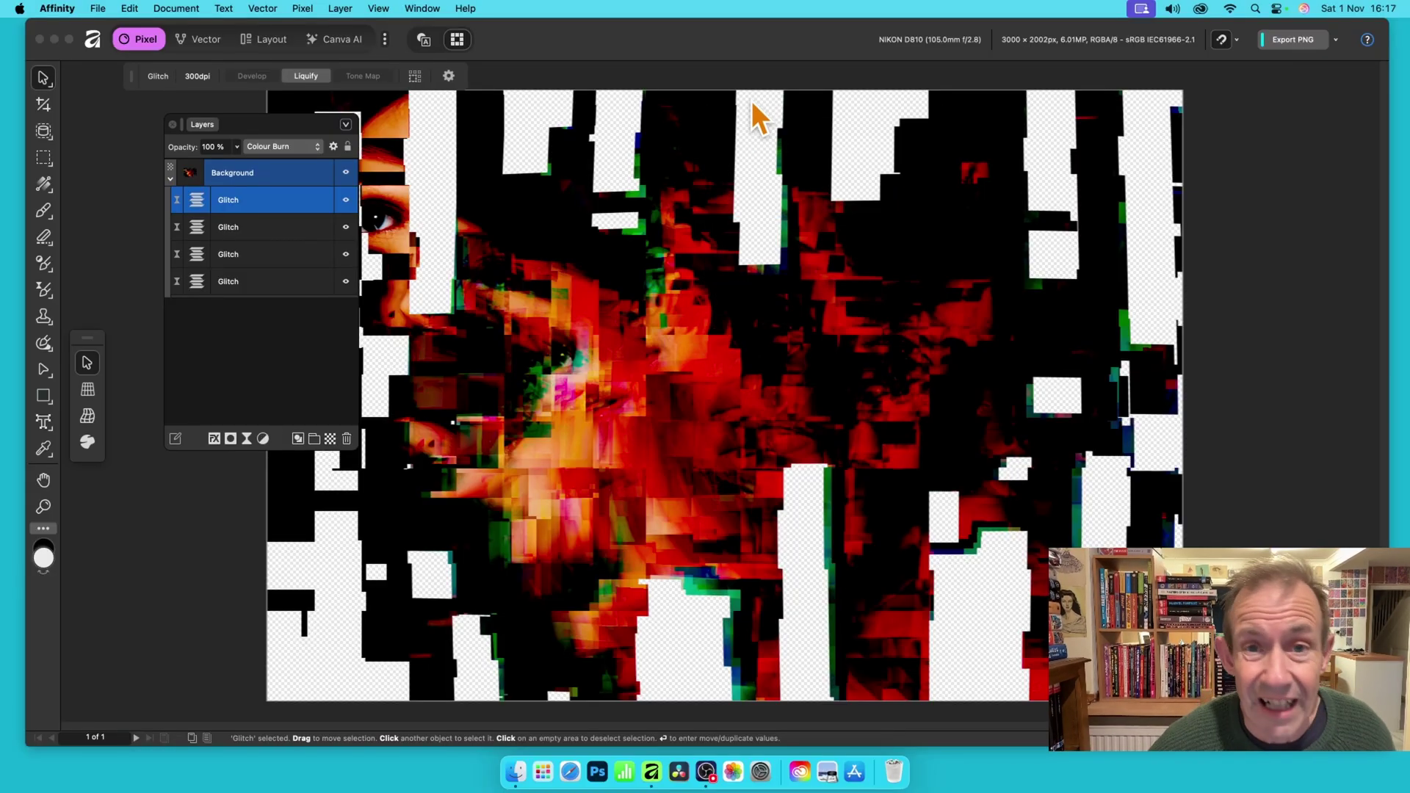
Duplicate the top Glitch layer into a fifth copy and open its Live Glitch settings
right_click(244, 202)
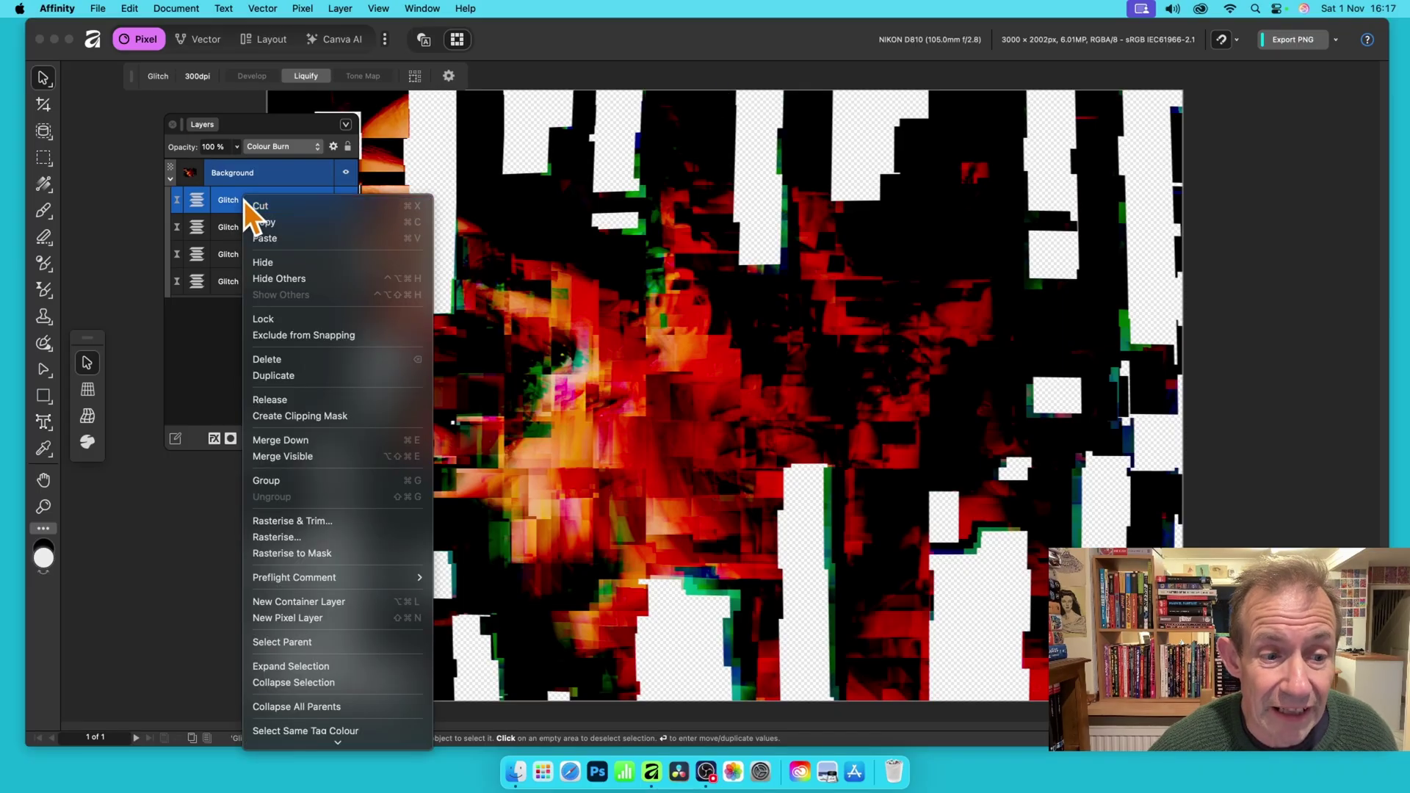
left_click(306, 377)
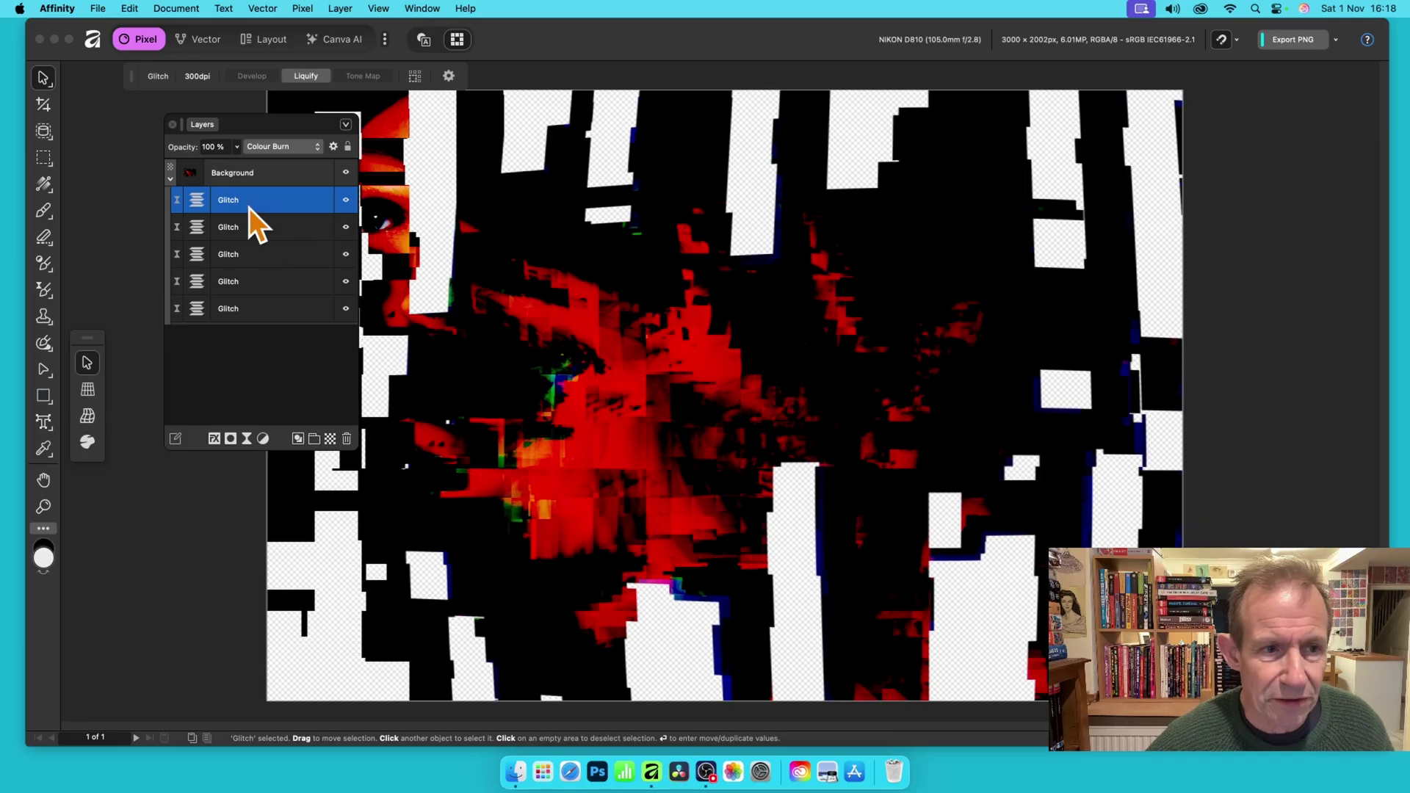
double_click(195, 200)
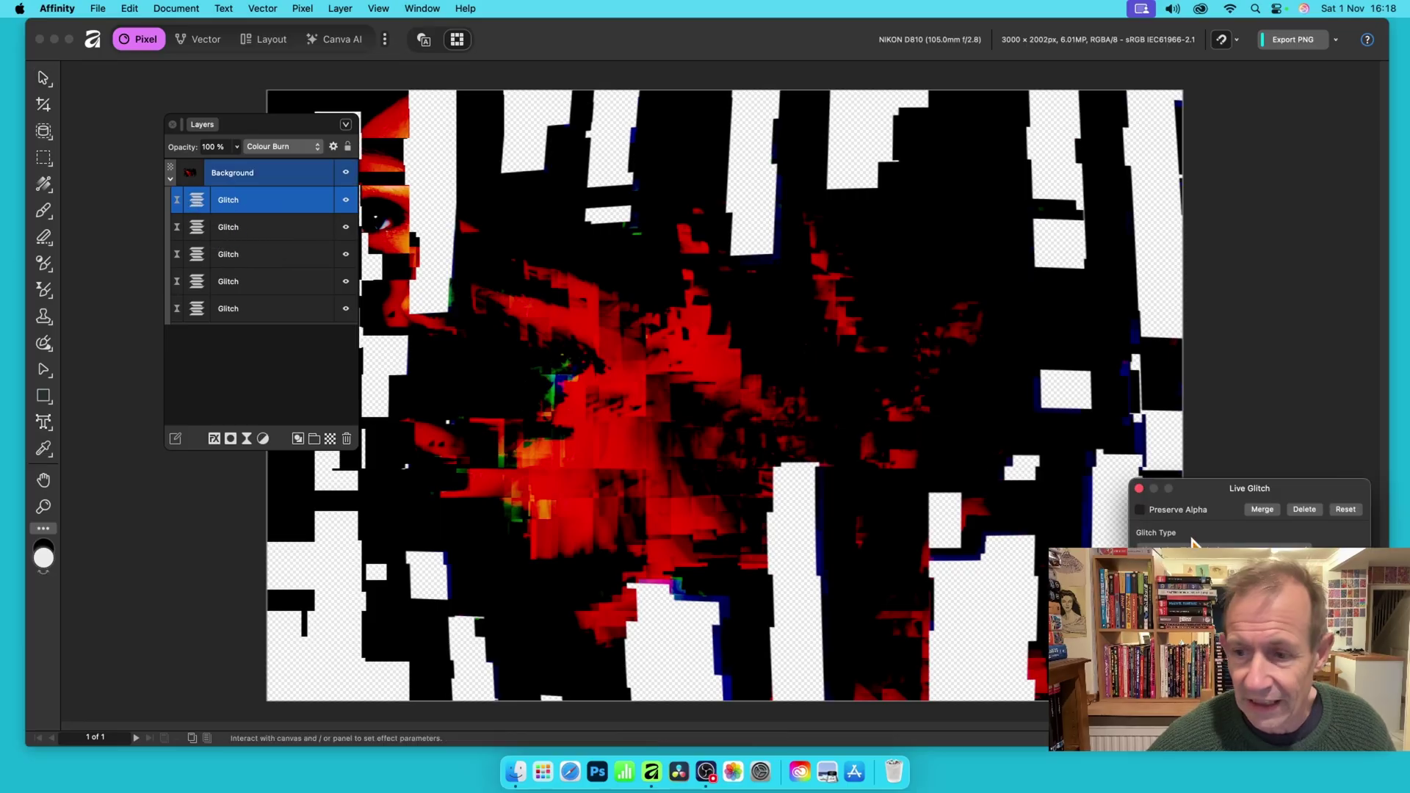
left_click_drag(1218, 492, 760, 207)
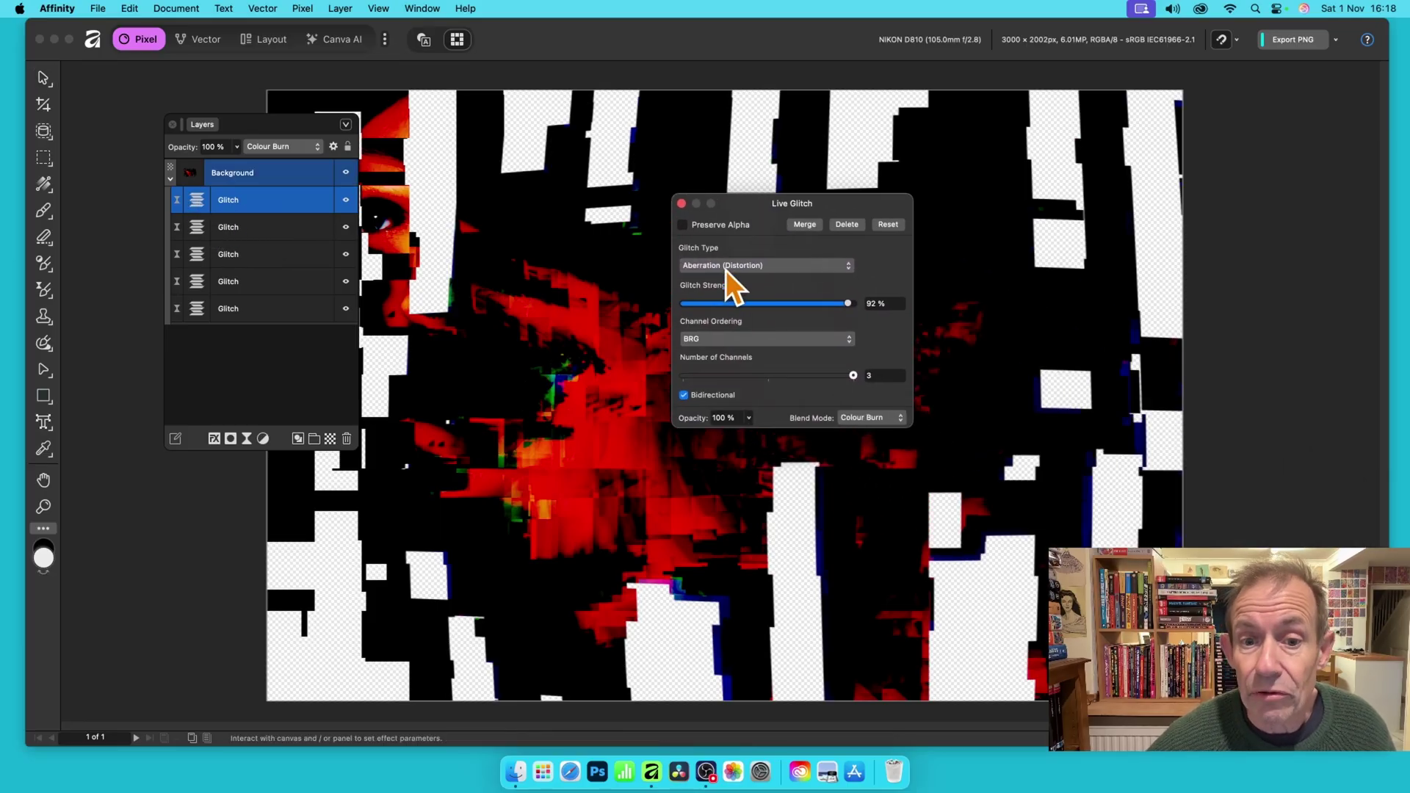
Try Distort (Colour) and Quantisation, then settle on the Scramble glitch type
left_click(725, 269)
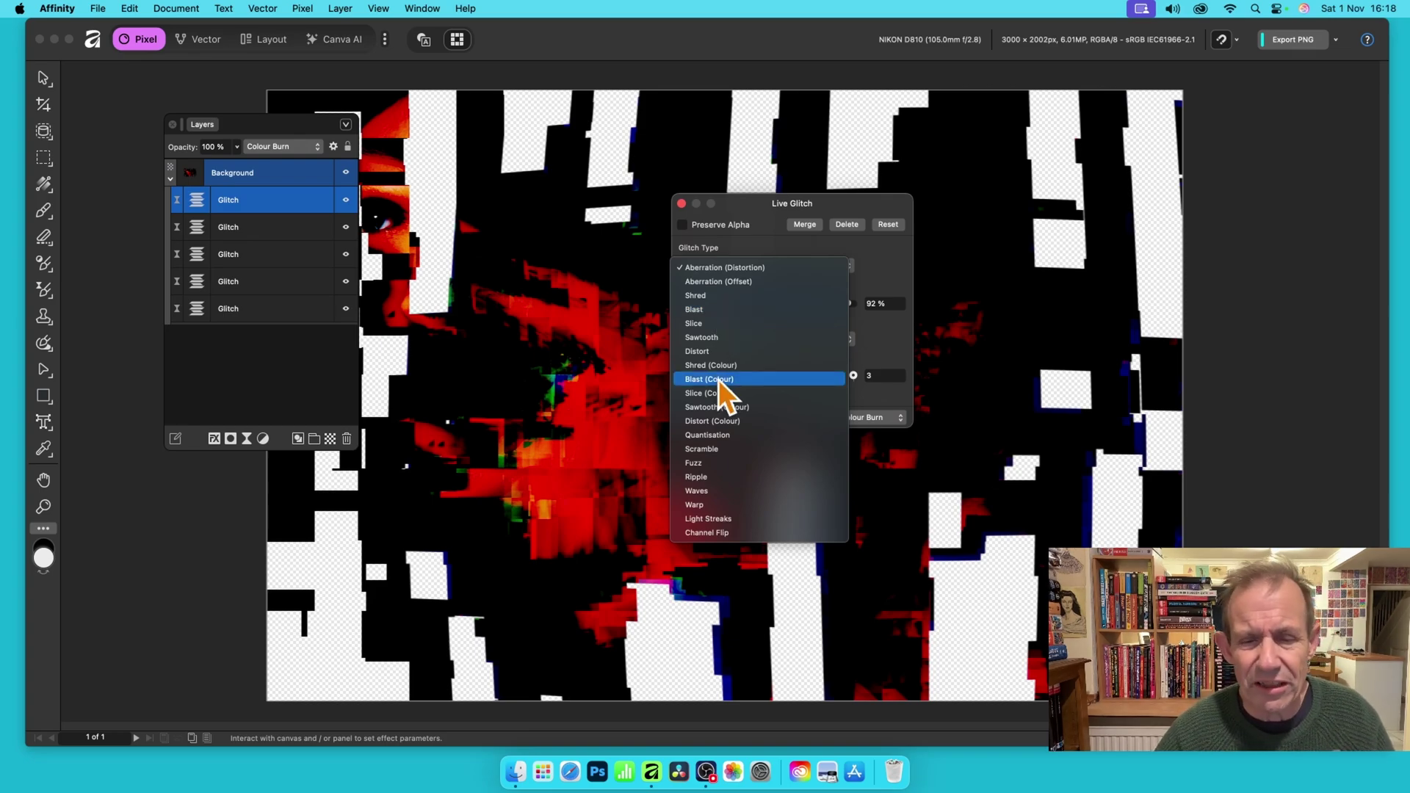
left_click(765, 424)
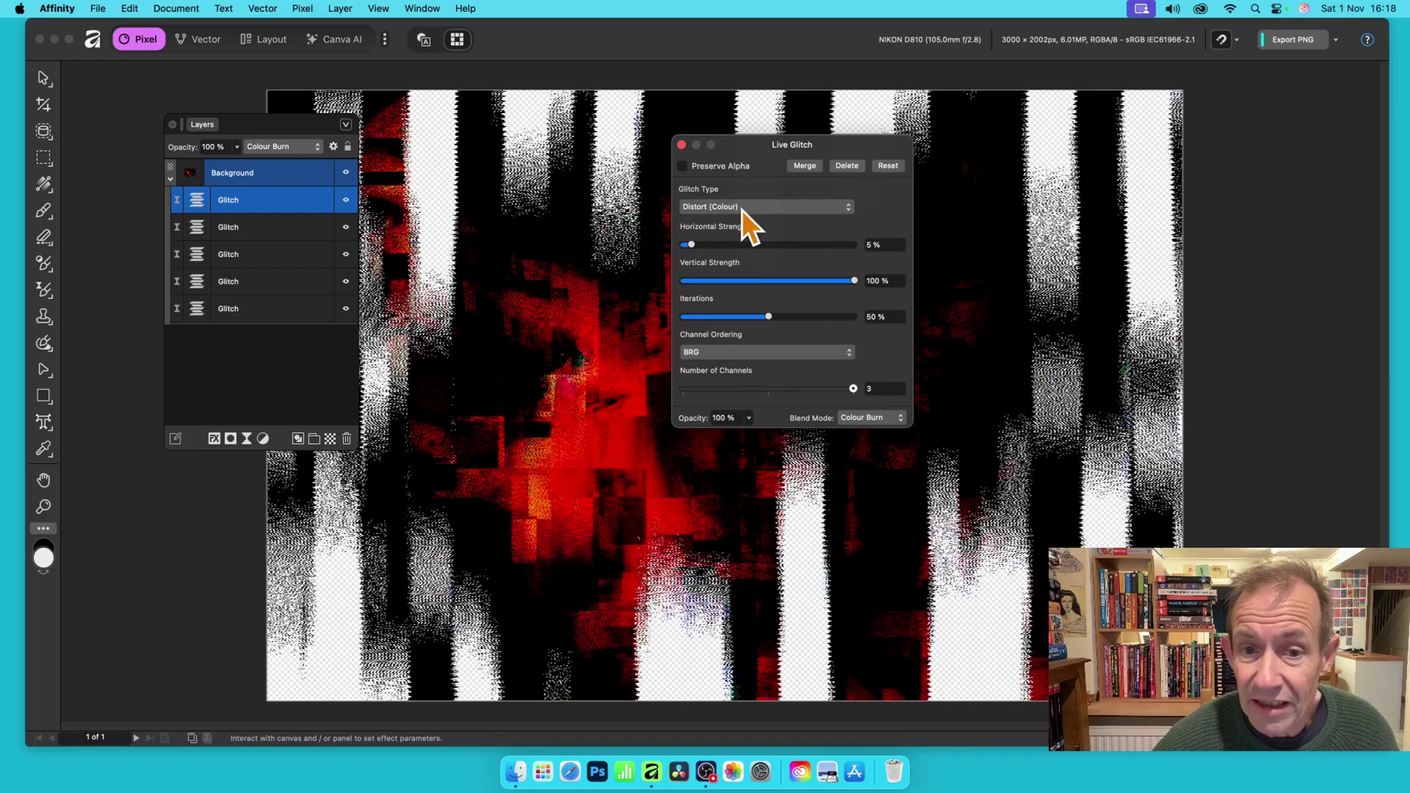
left_click(742, 208)
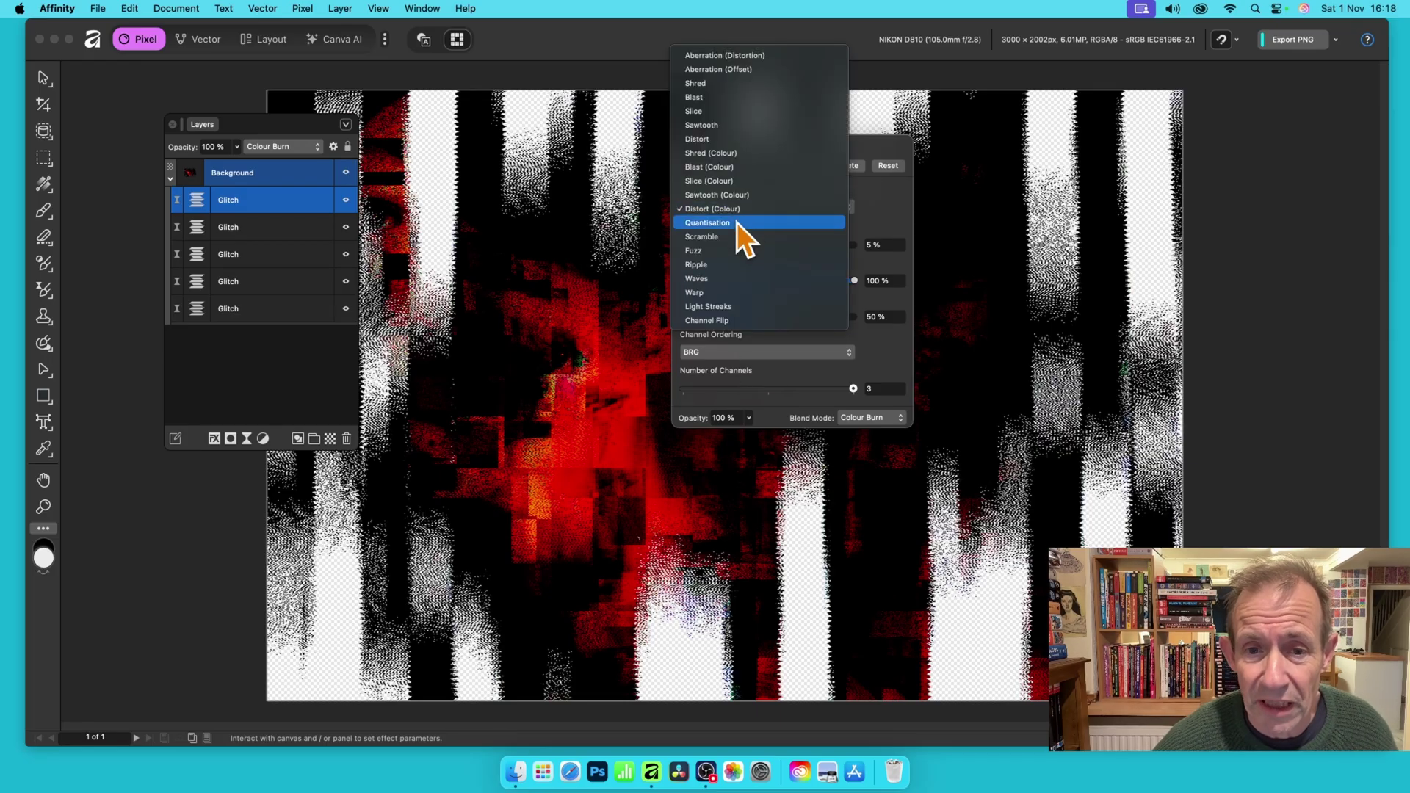
left_click(737, 223)
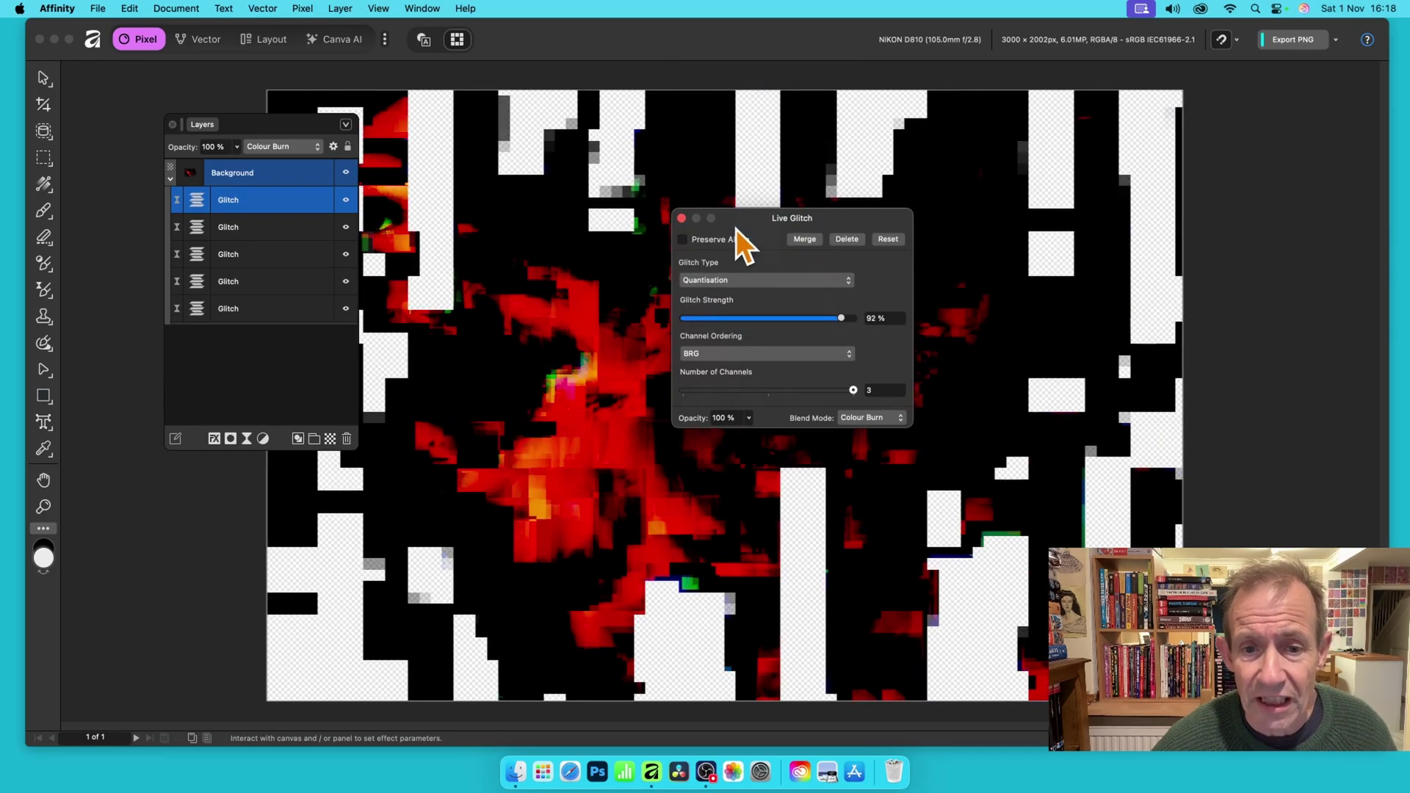
left_click(741, 284)
left_click(739, 298)
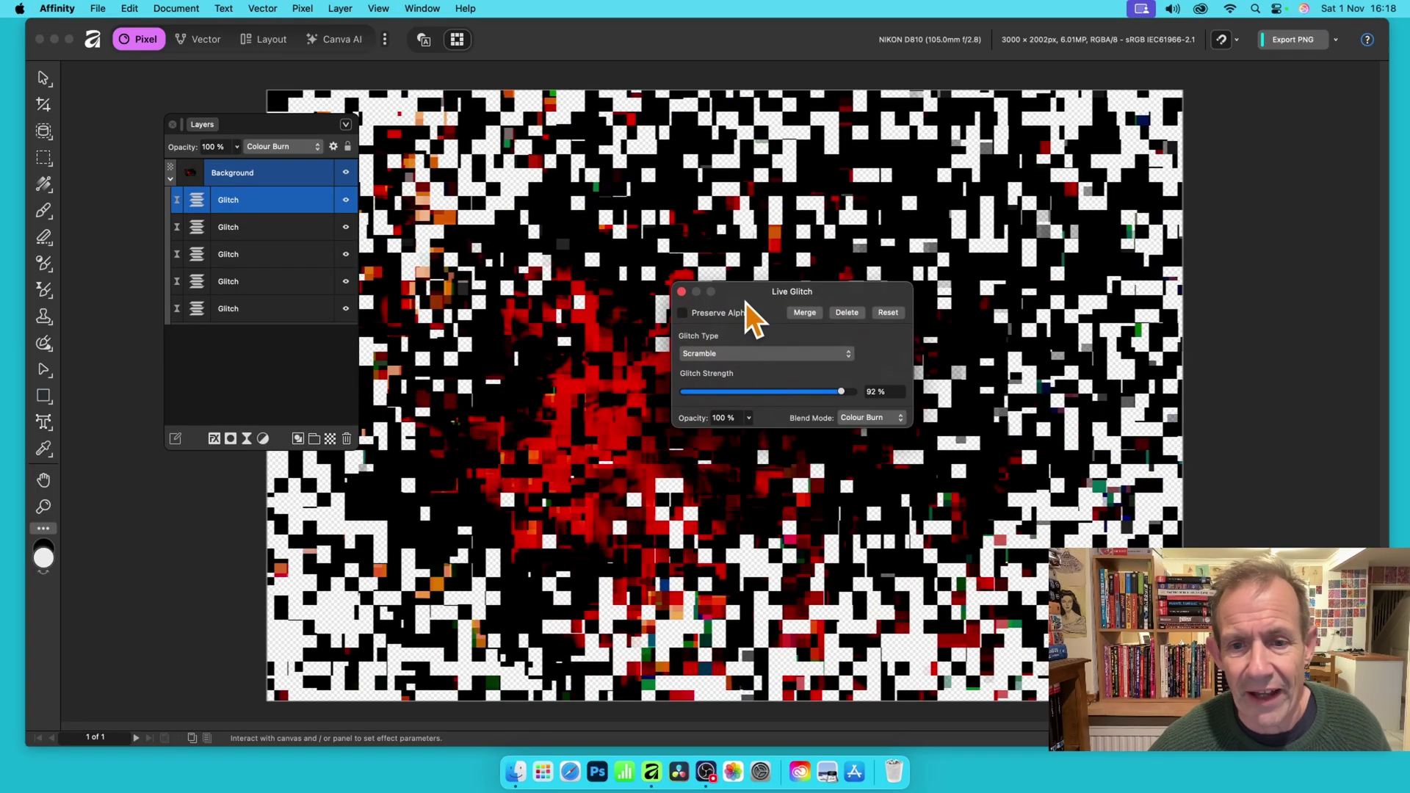
left_click_drag(747, 303, 770, 175)
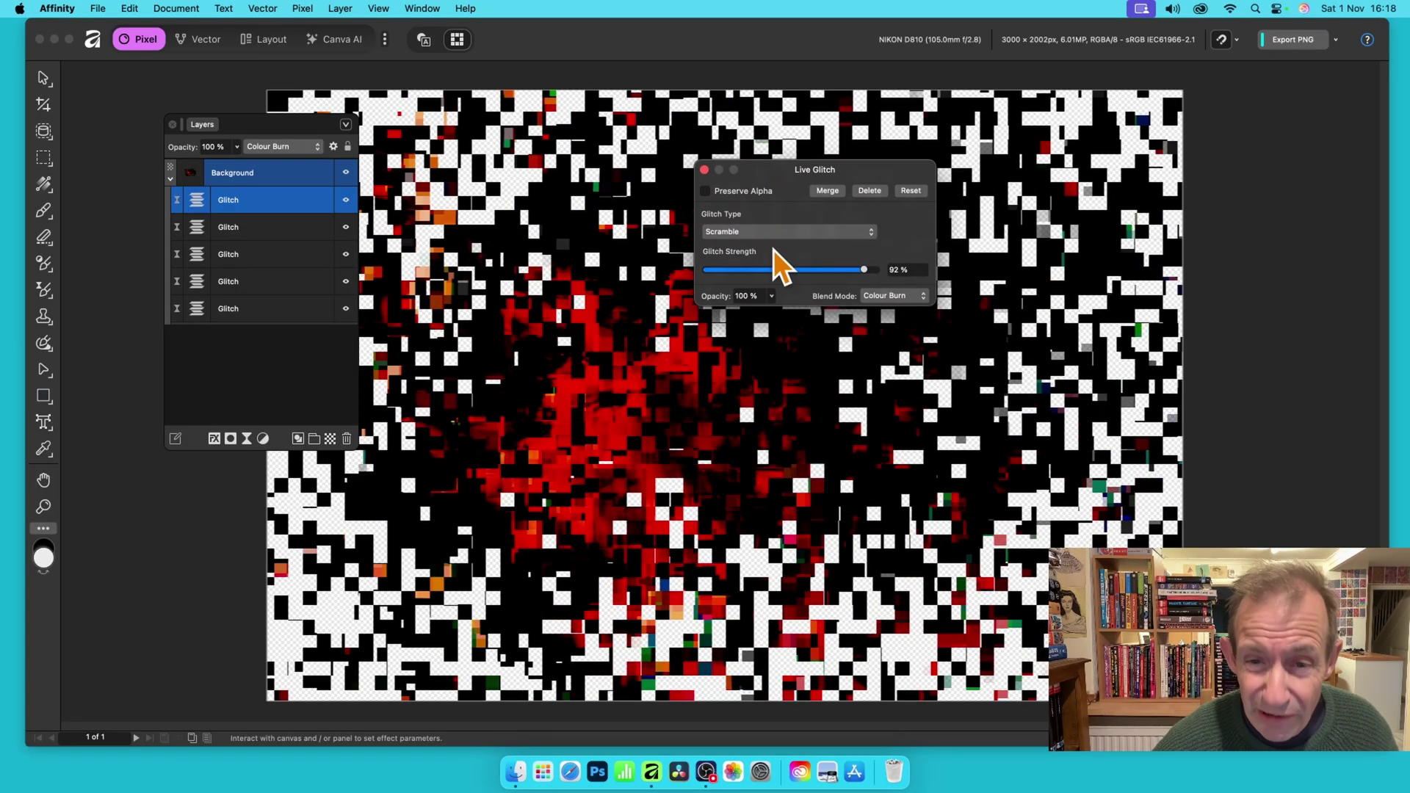
Blend the fifth Glitch layer with Lighten and close its settings
left_click(905, 297)
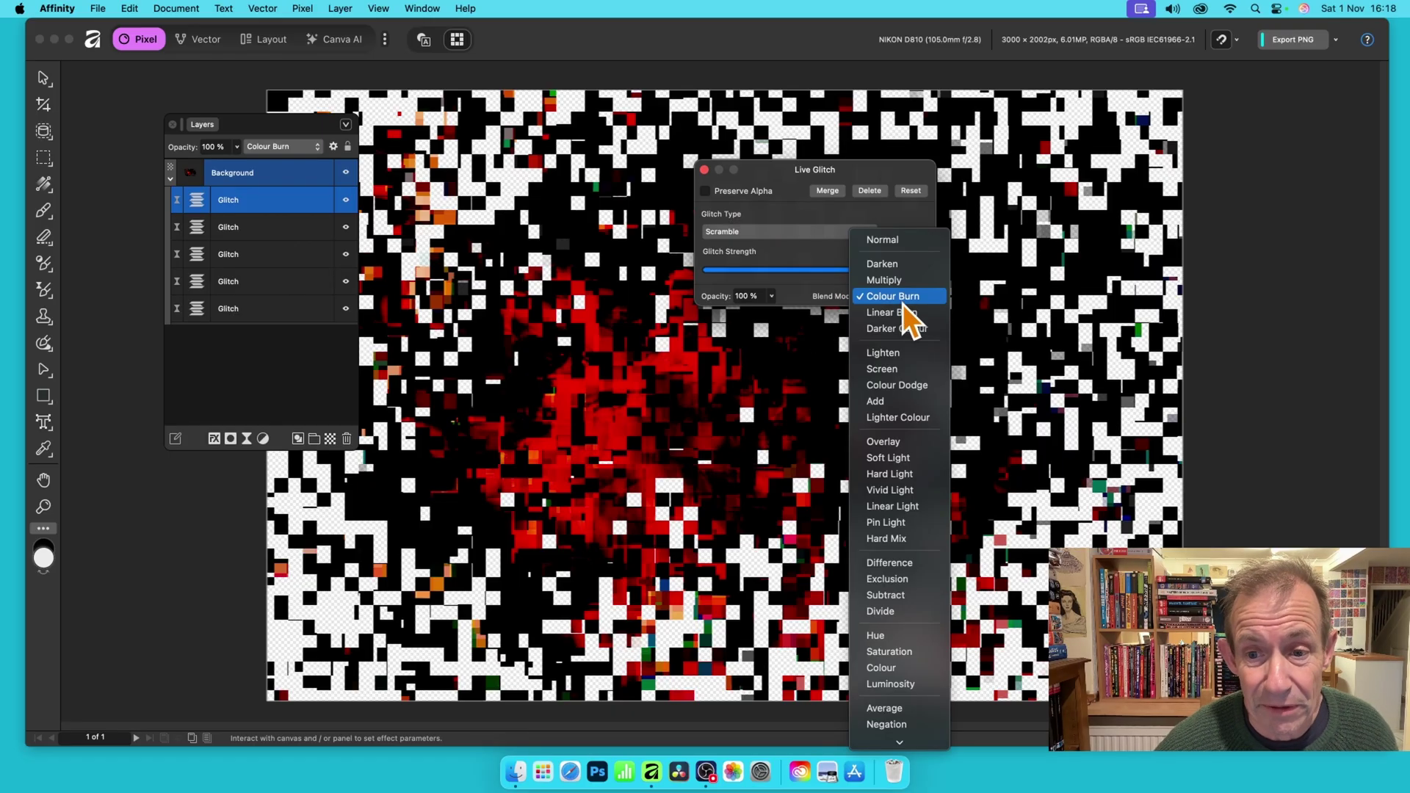
left_click(901, 354)
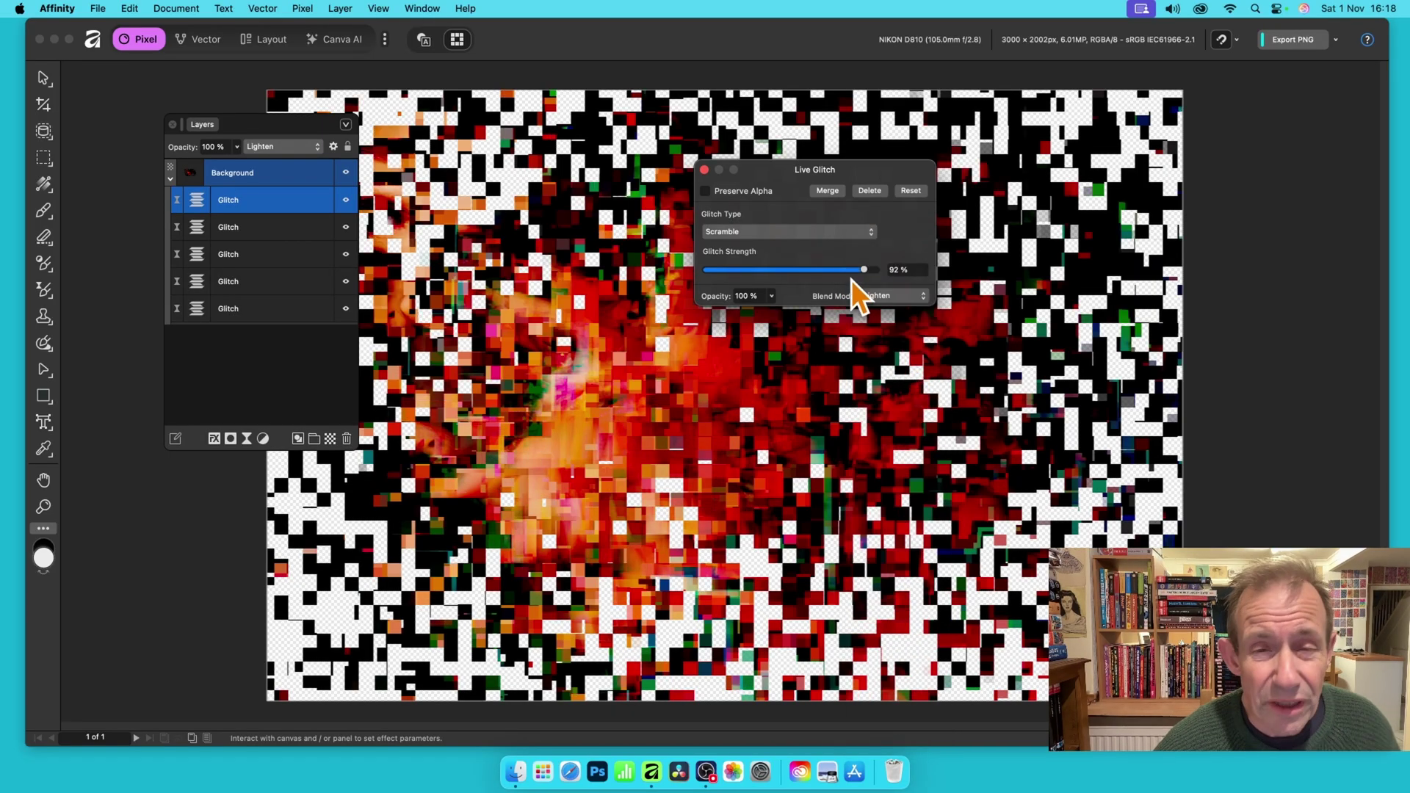
left_click(703, 169)
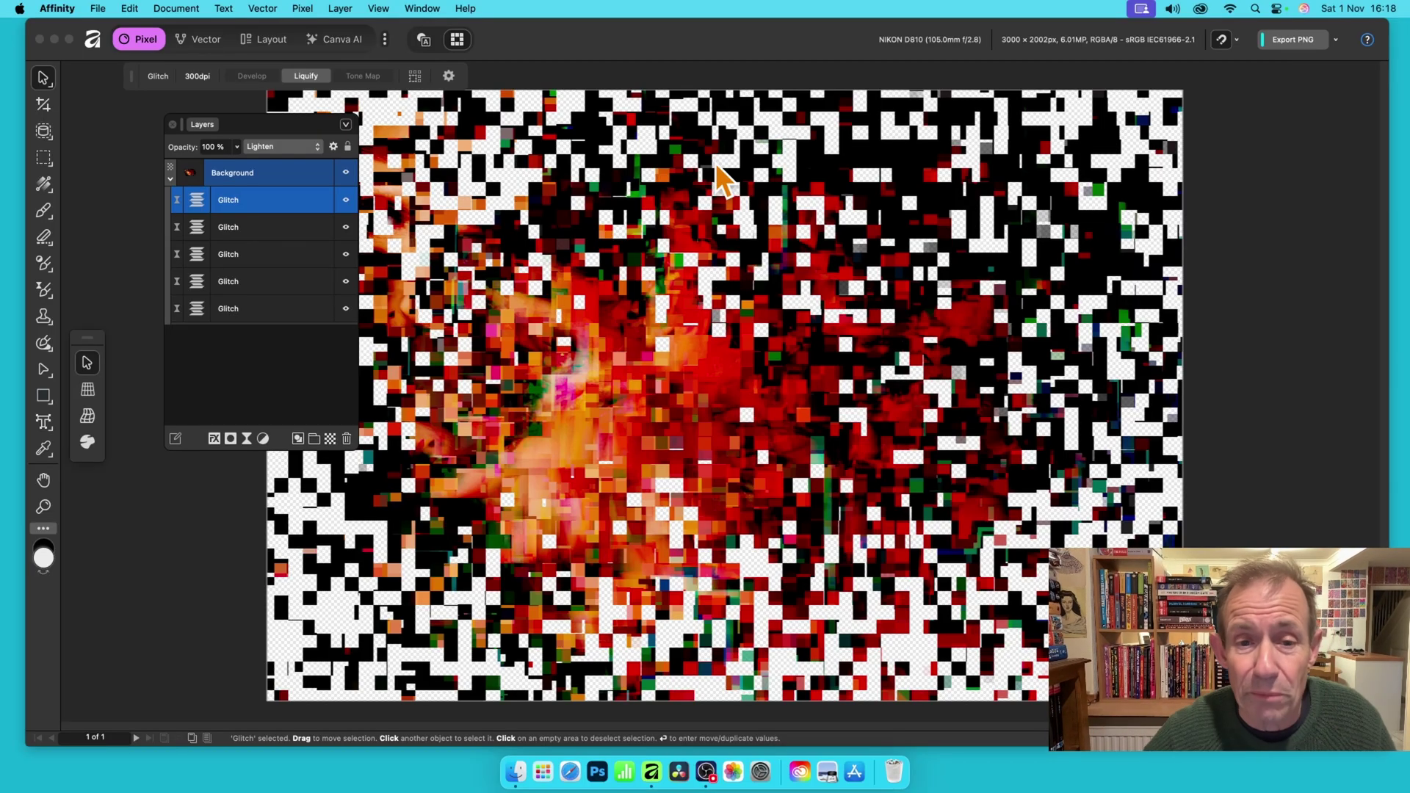
Select the Background layer in the Layers panel
left_click(253, 174)
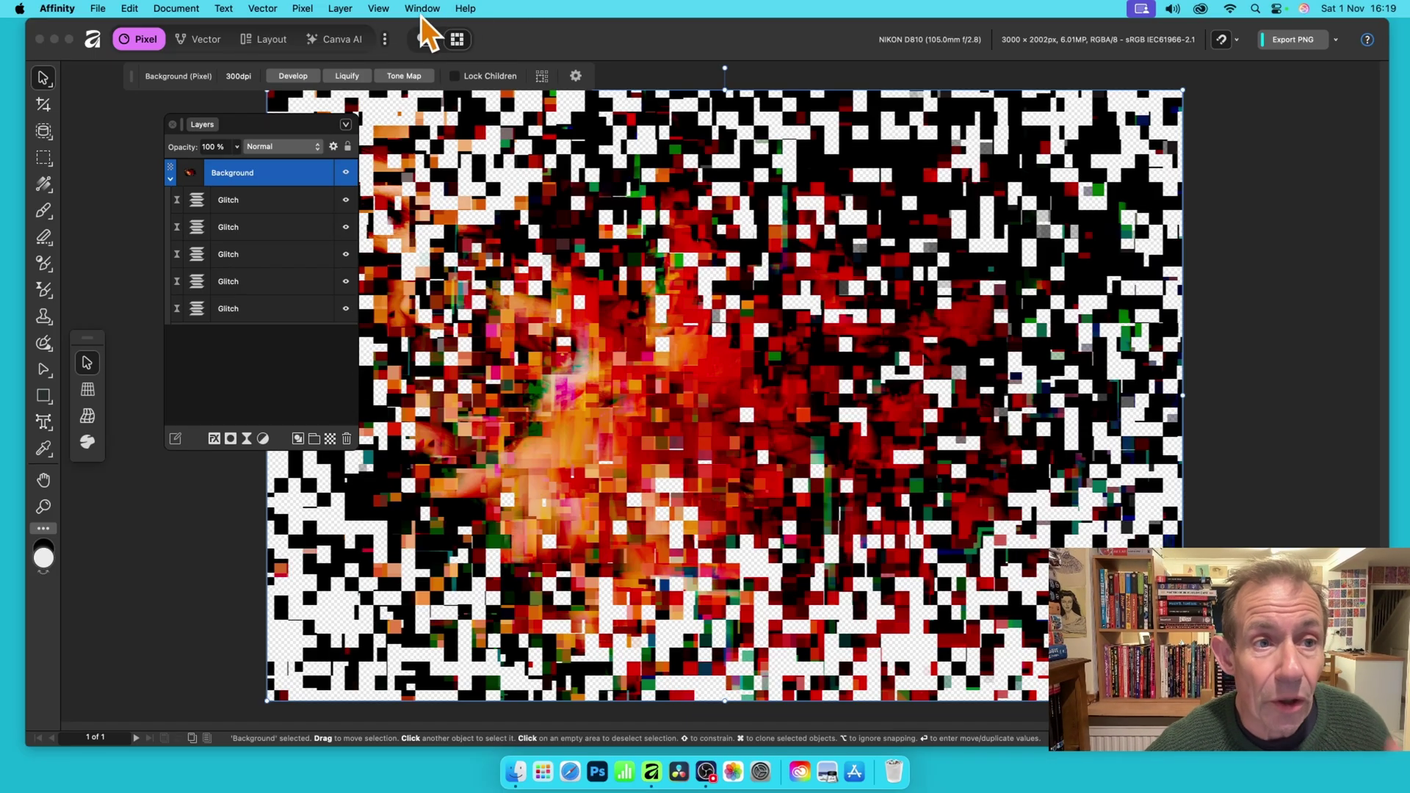
left_click(305, 8)
mouse_move(301, 38)
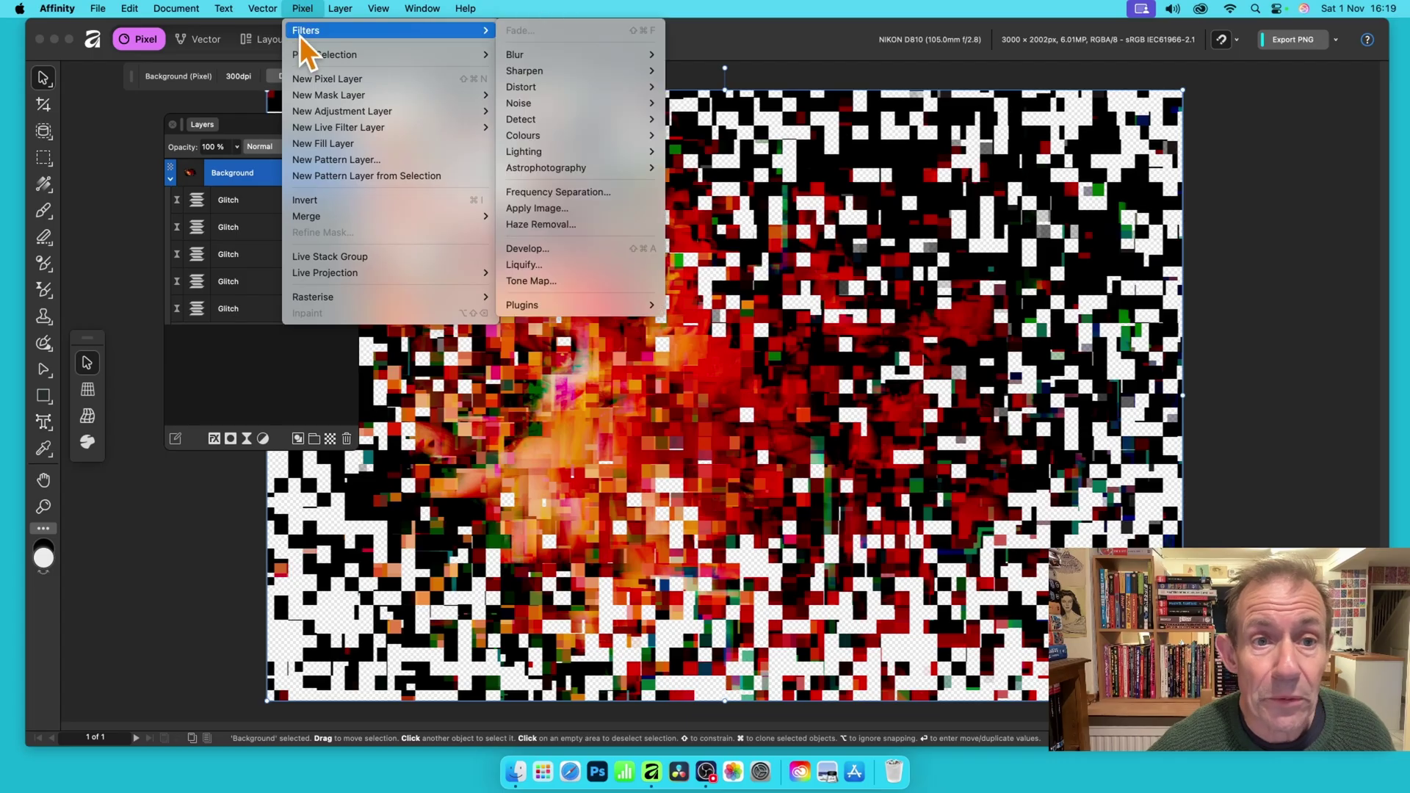
mouse_move(570, 88)
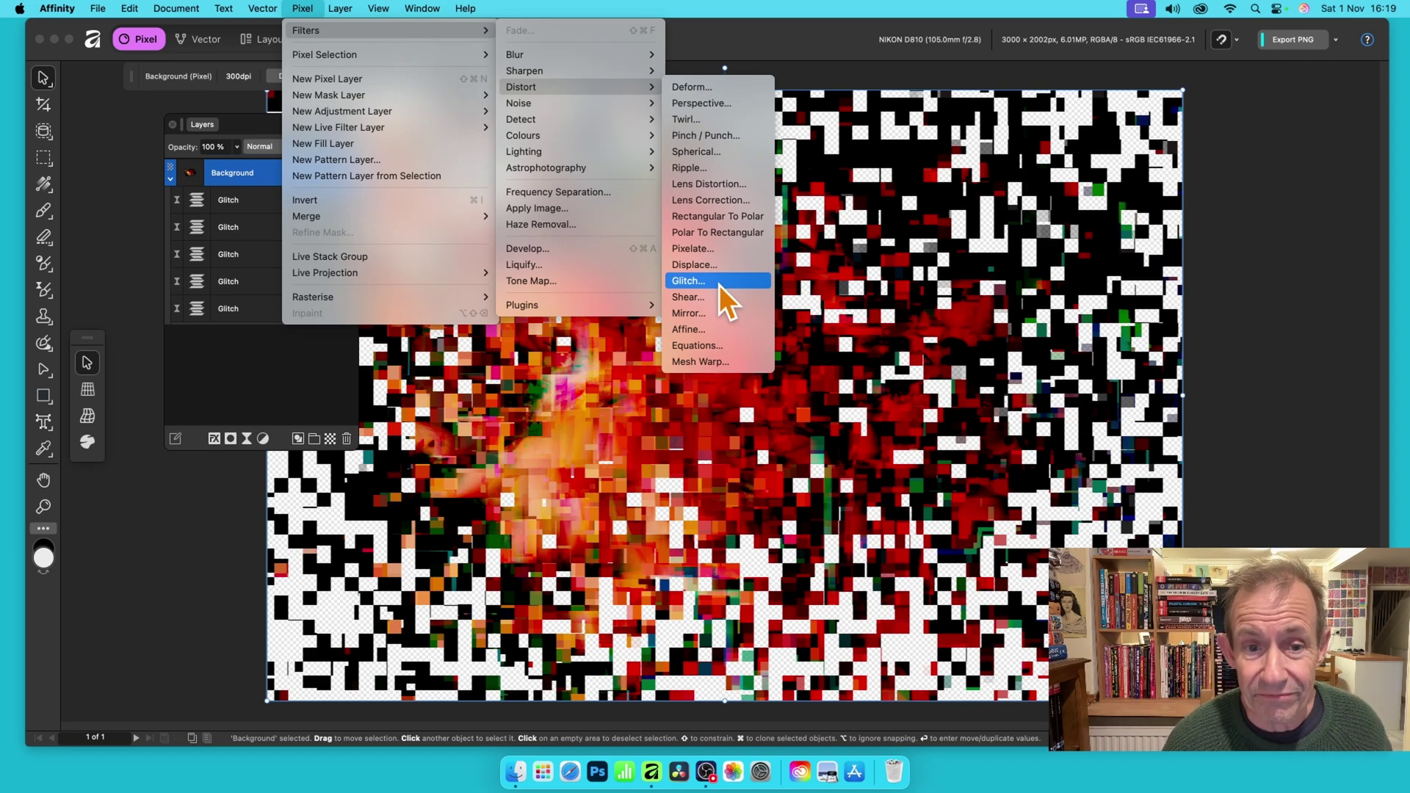
left_click(844, 72)
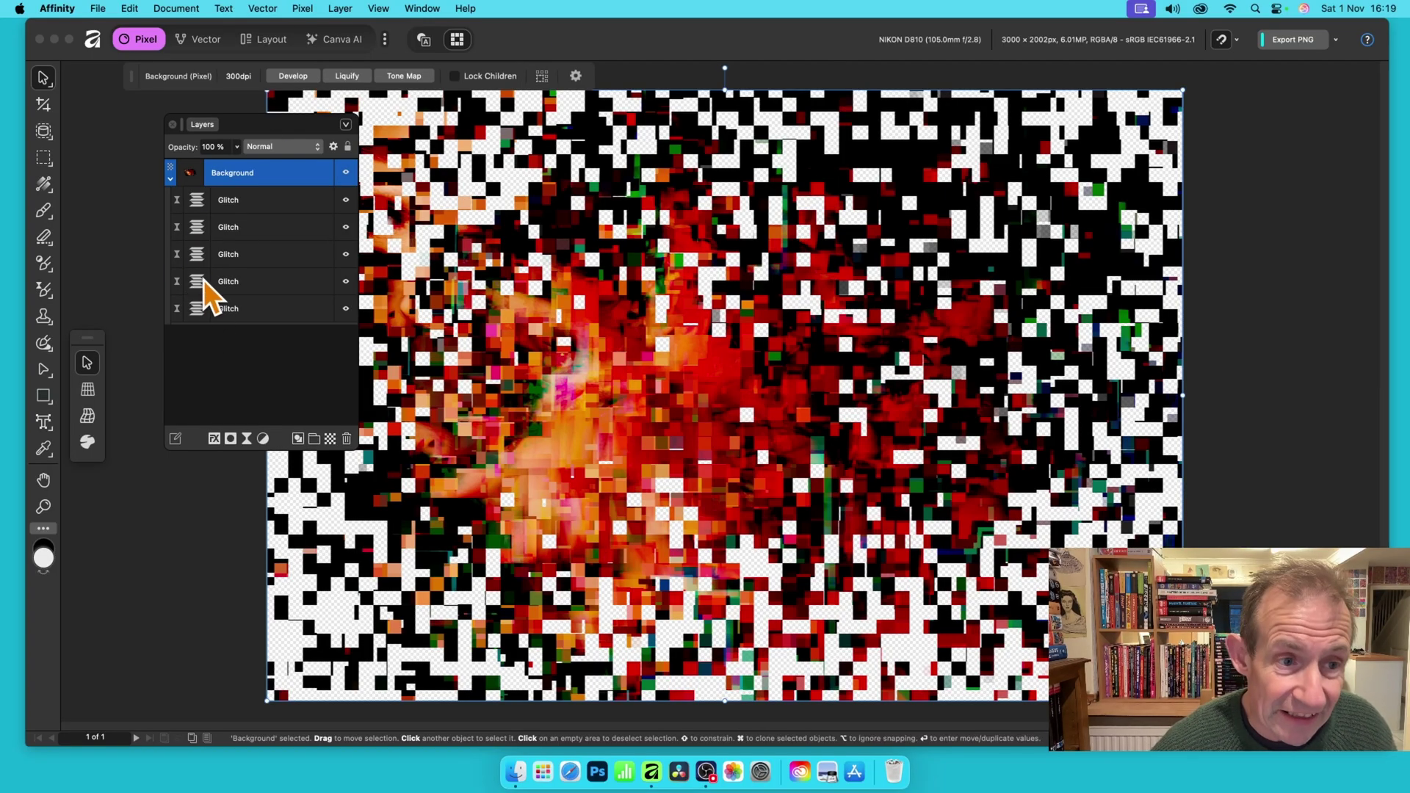
Give the third Glitch layer 37% horizontal Shred strength and Lighten blending, after previewing Hard Light and Hard Mix
left_click(195, 254)
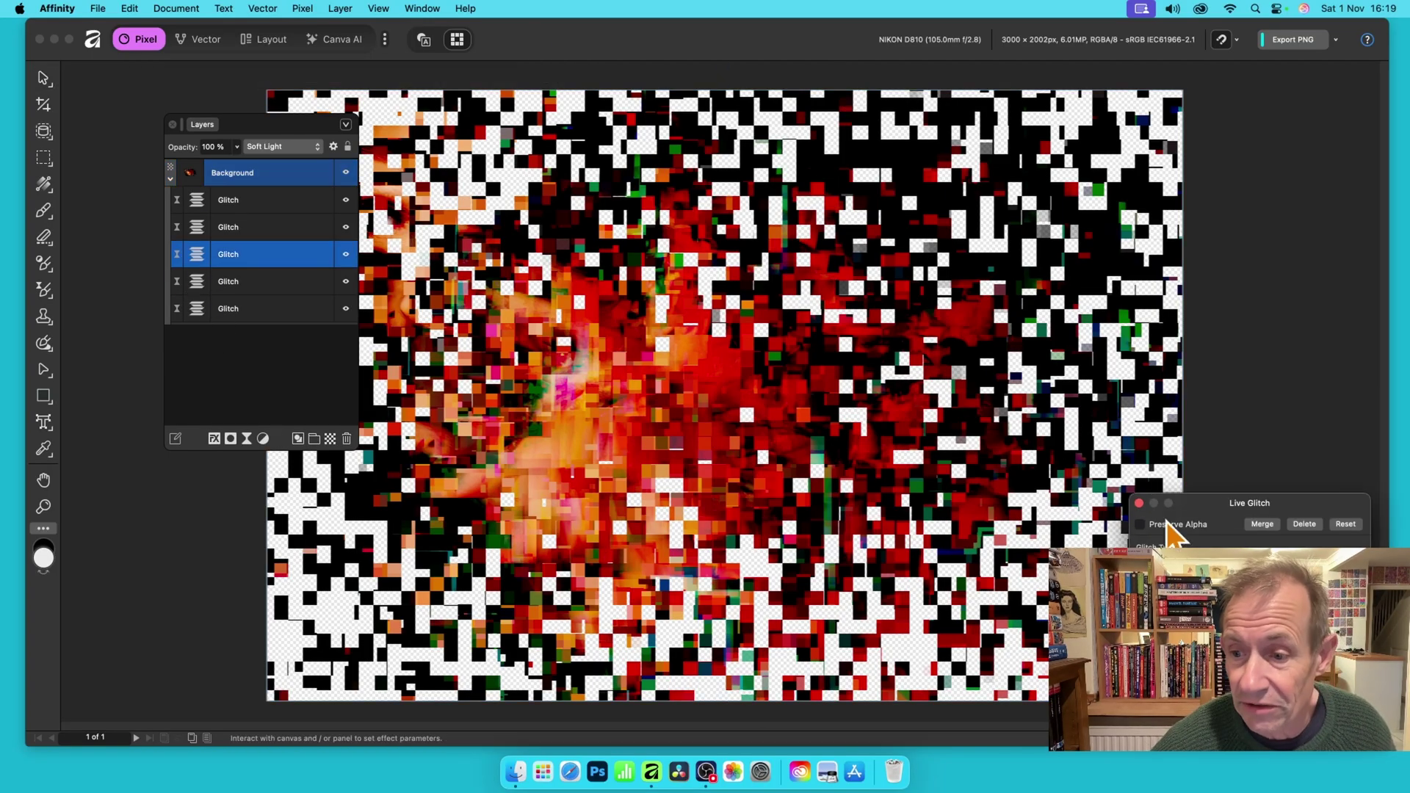
left_click_drag(1235, 507, 527, 216)
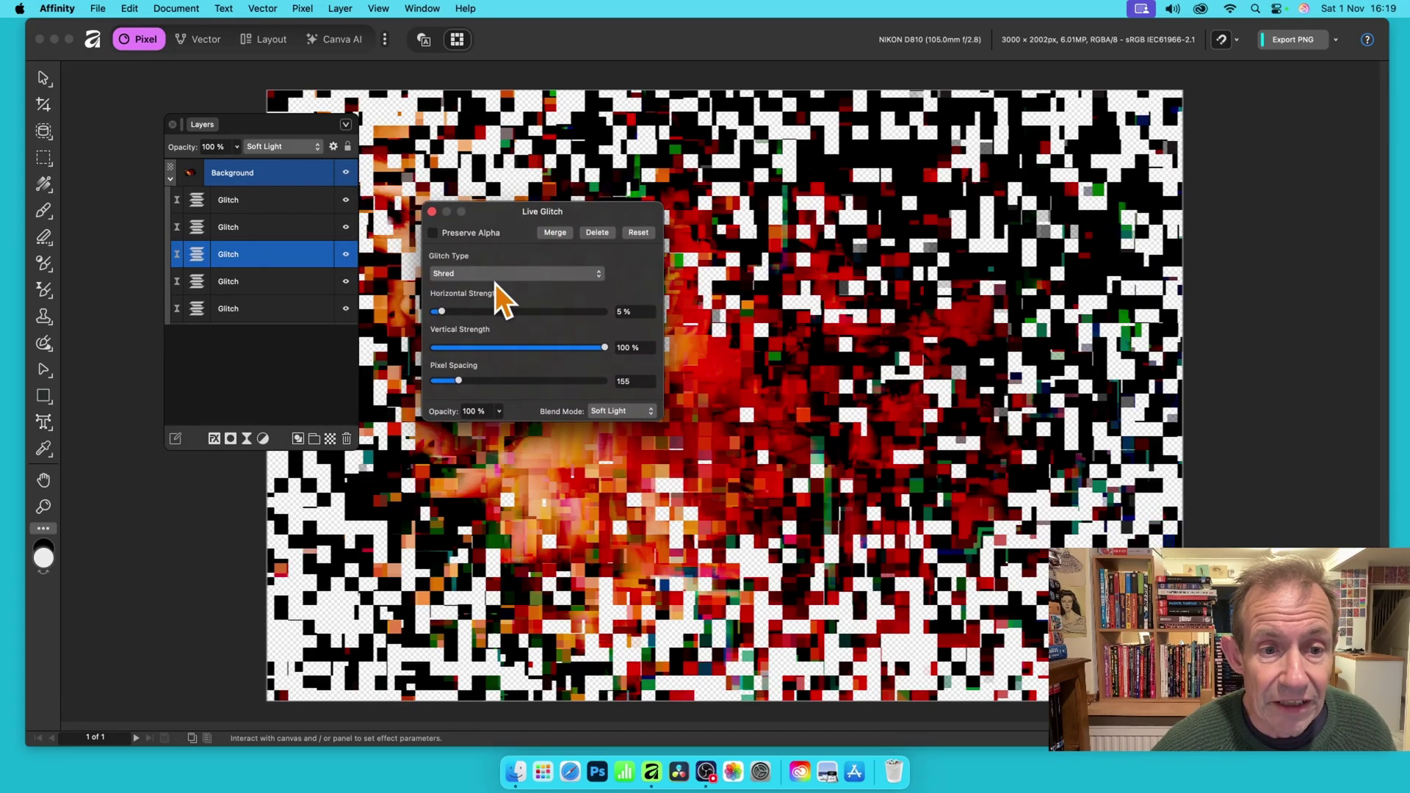
left_click_drag(443, 312, 488, 317)
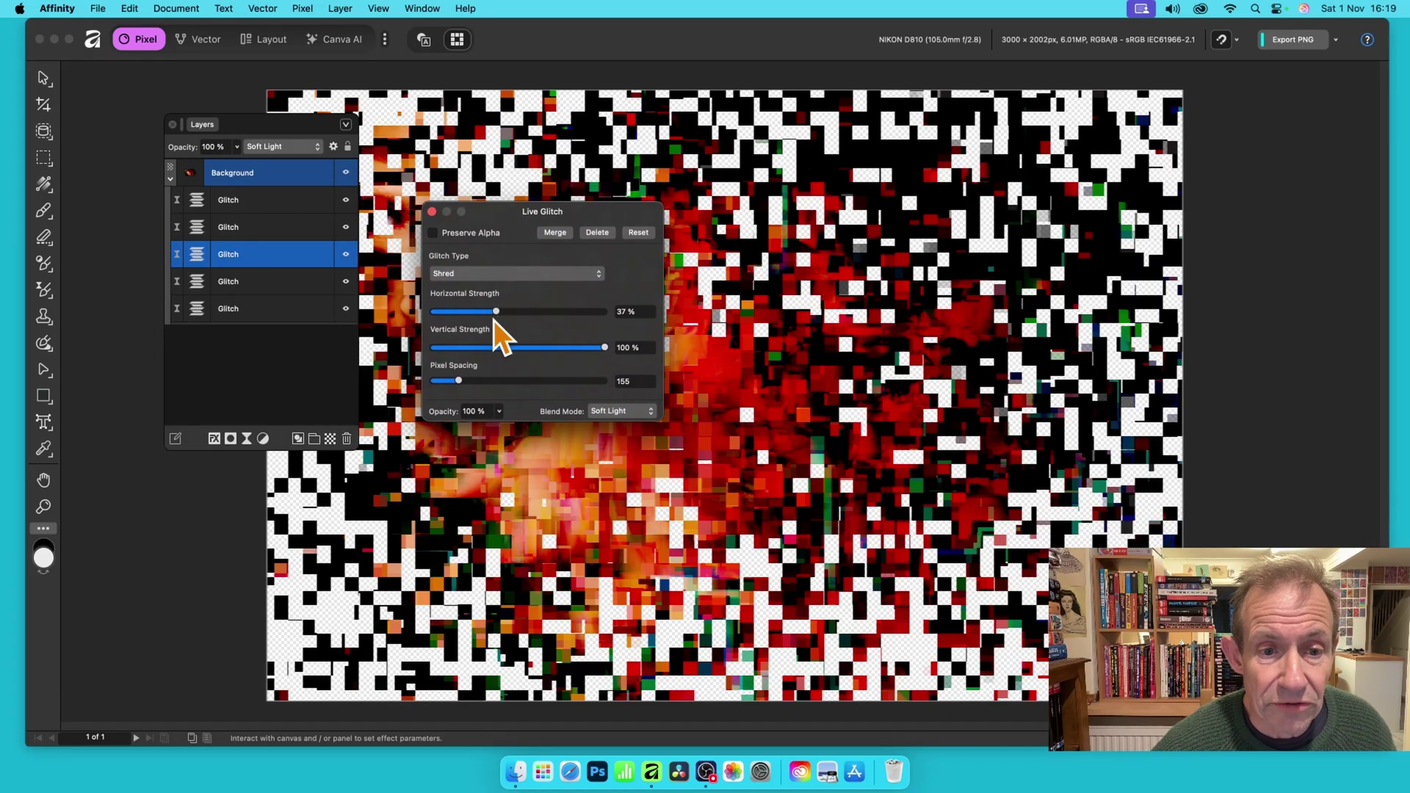
left_click(621, 412)
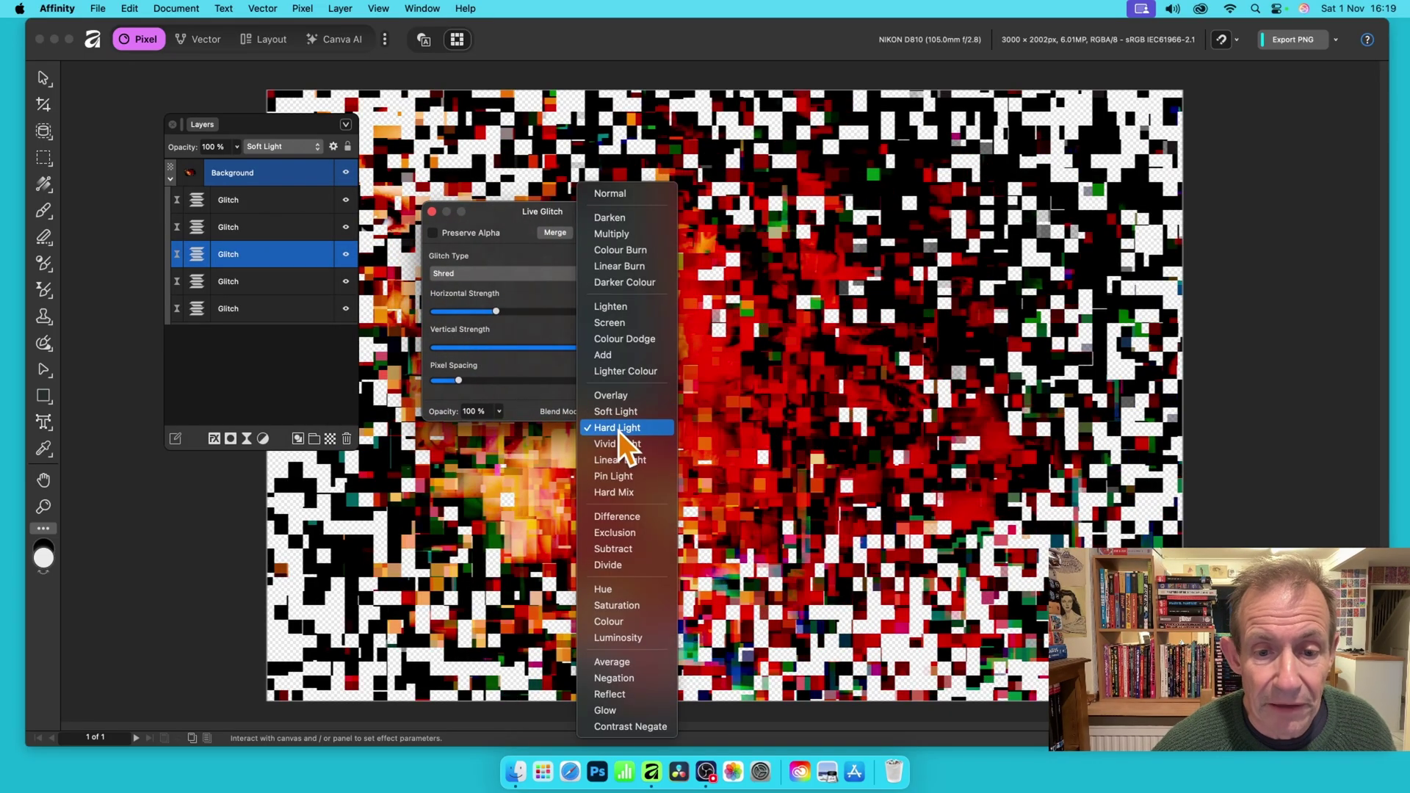
left_click(619, 430)
left_click(608, 408)
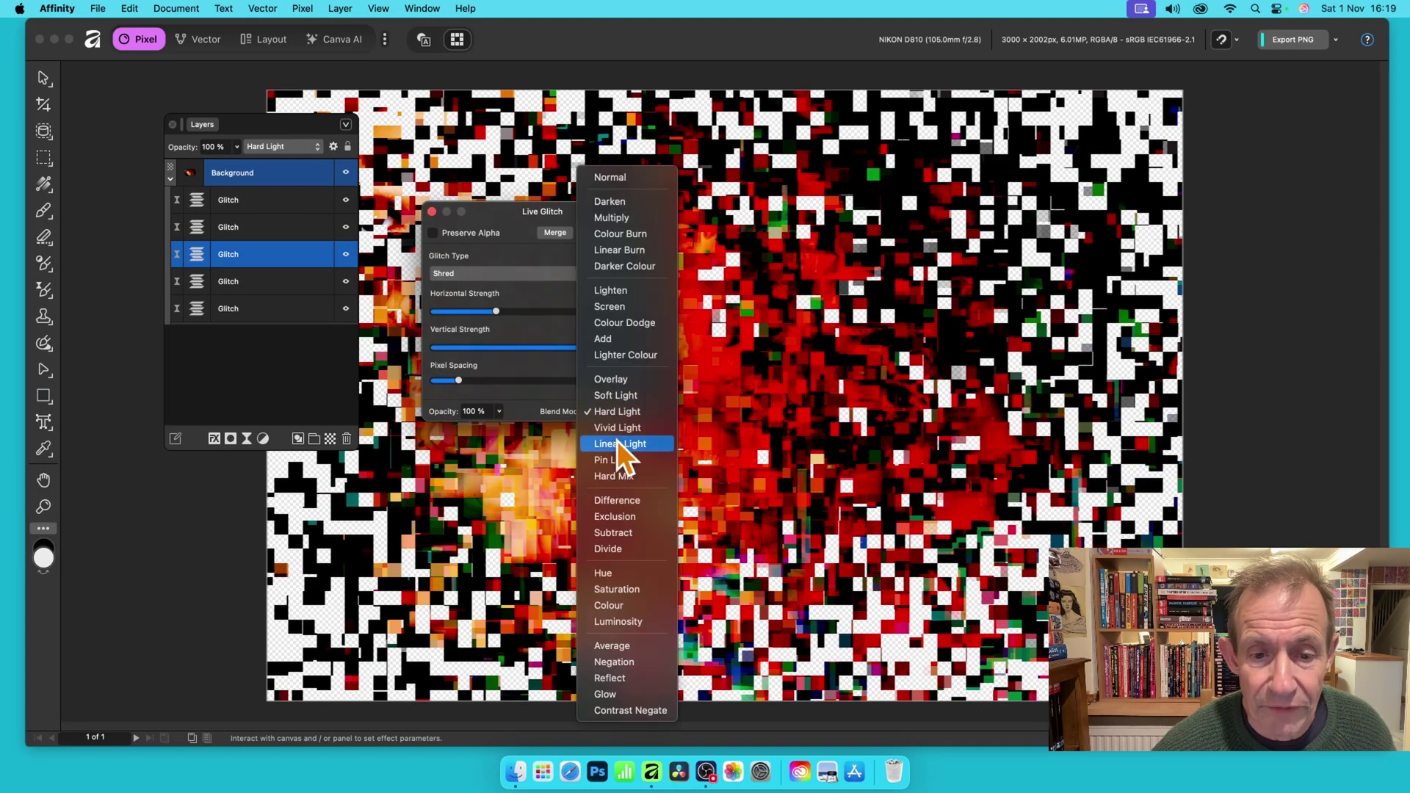
left_click(621, 477)
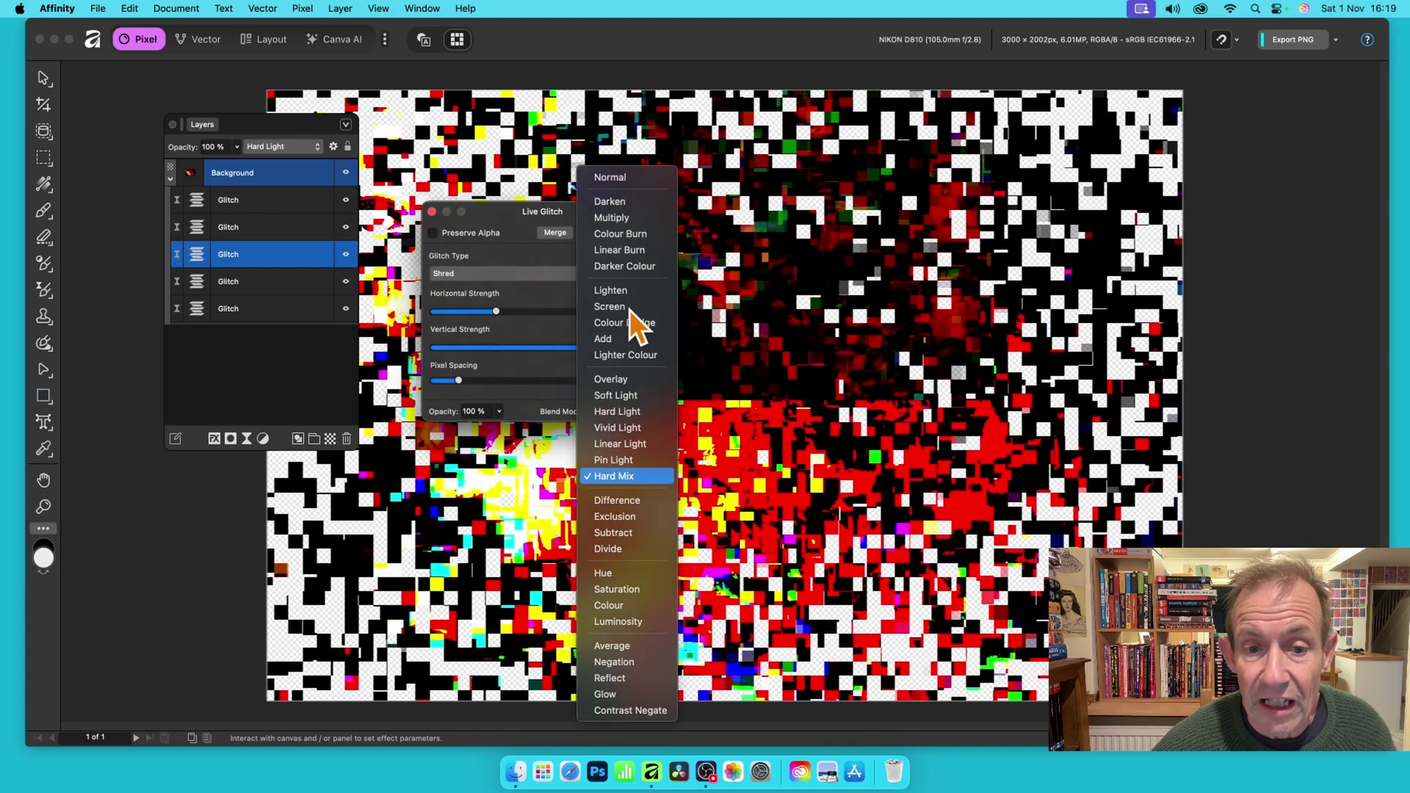
left_click(627, 296)
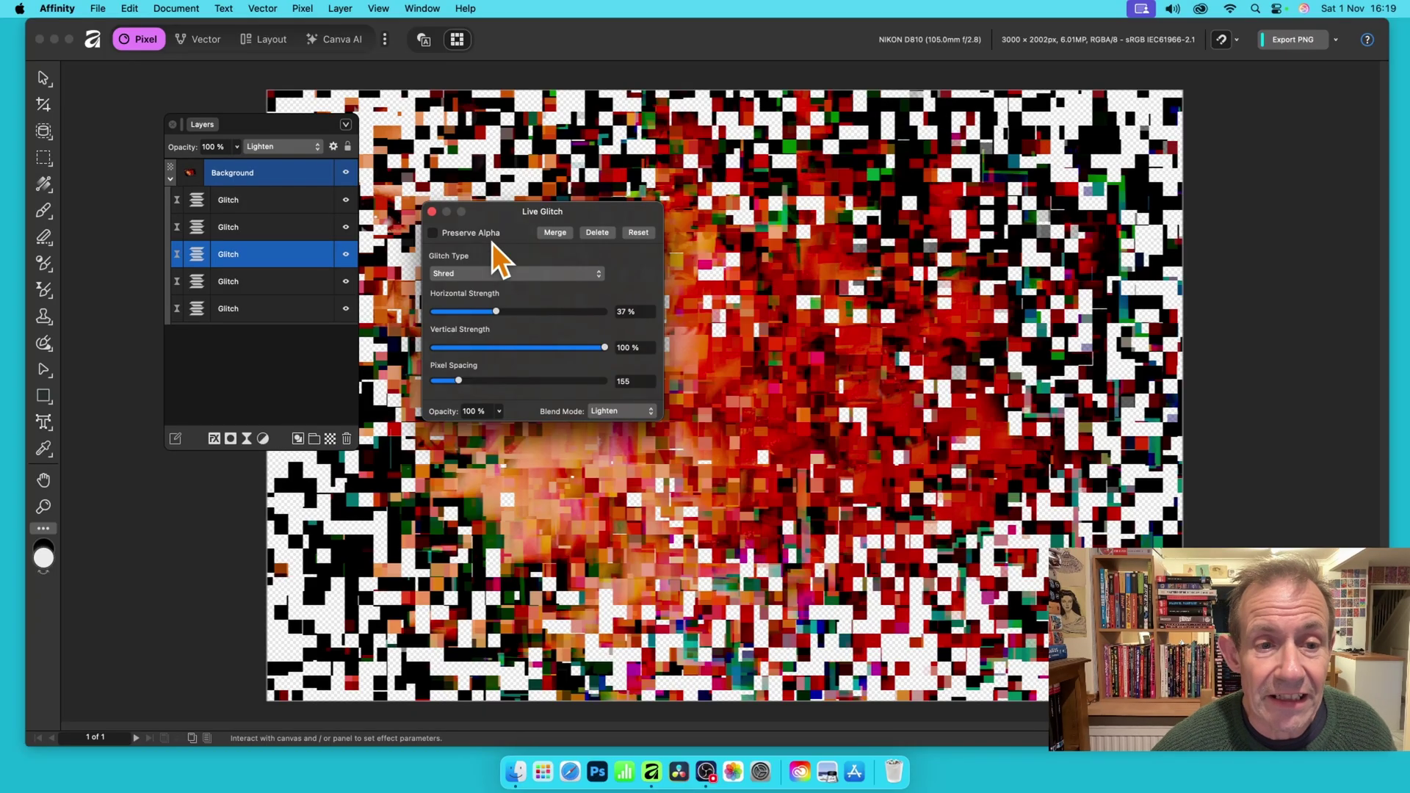
left_click(432, 212)
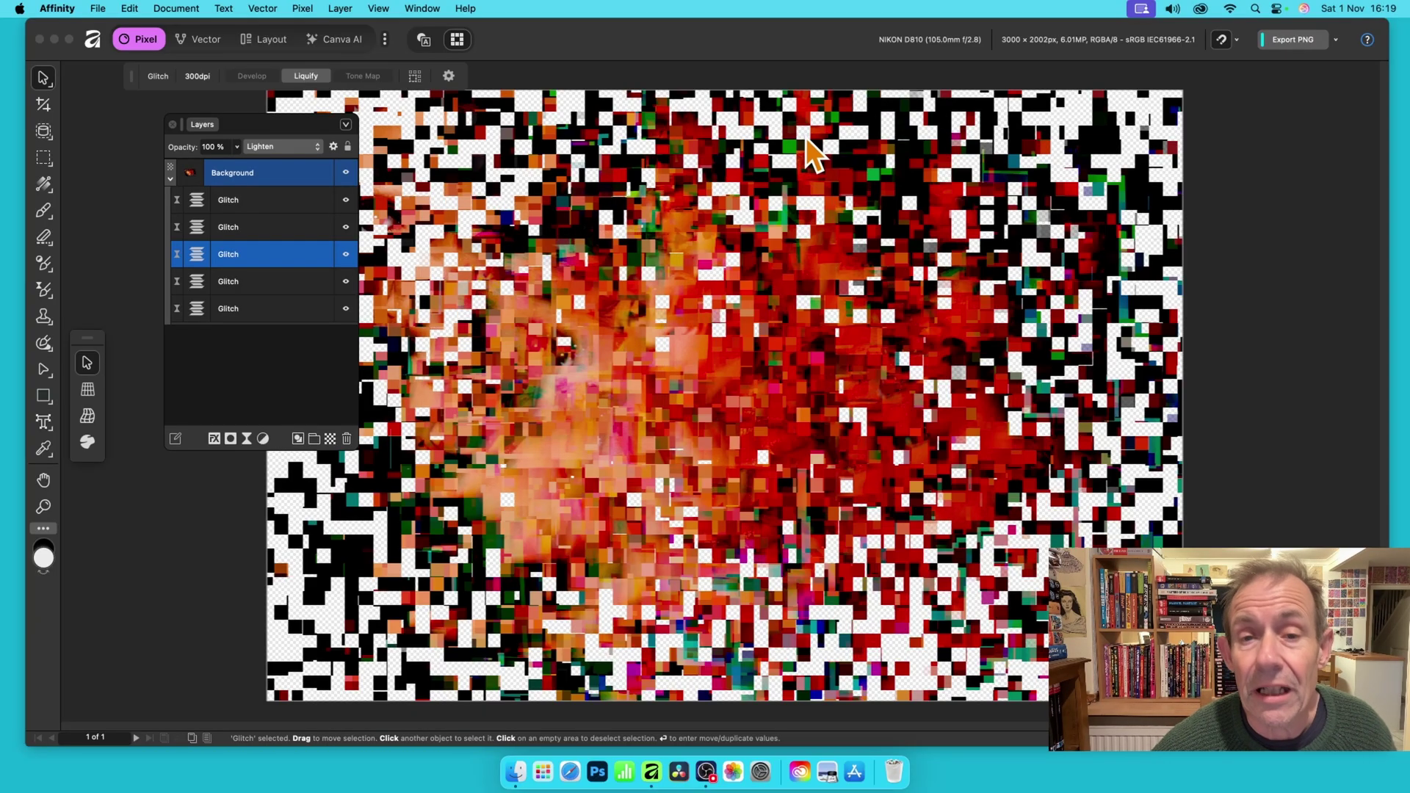